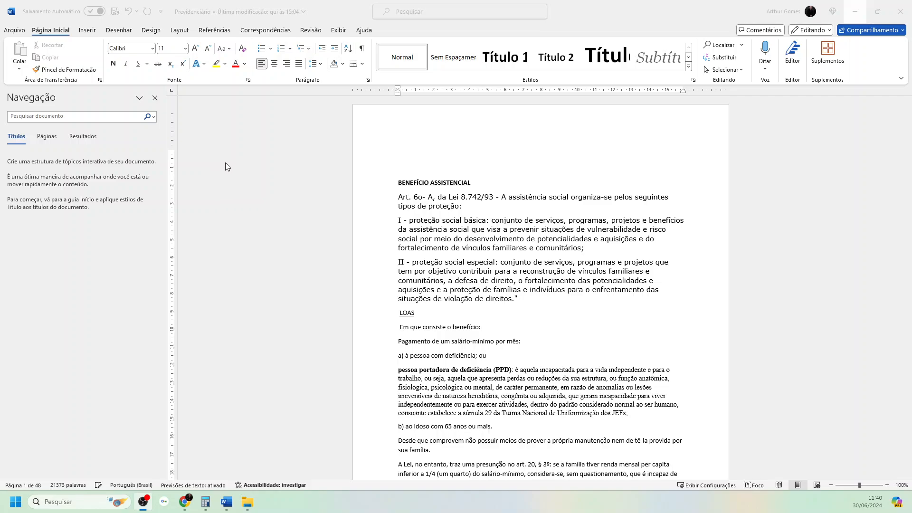
- Close the navigation pane and turn it back on
{"action": "left_click", "coordinate": [155, 100]}
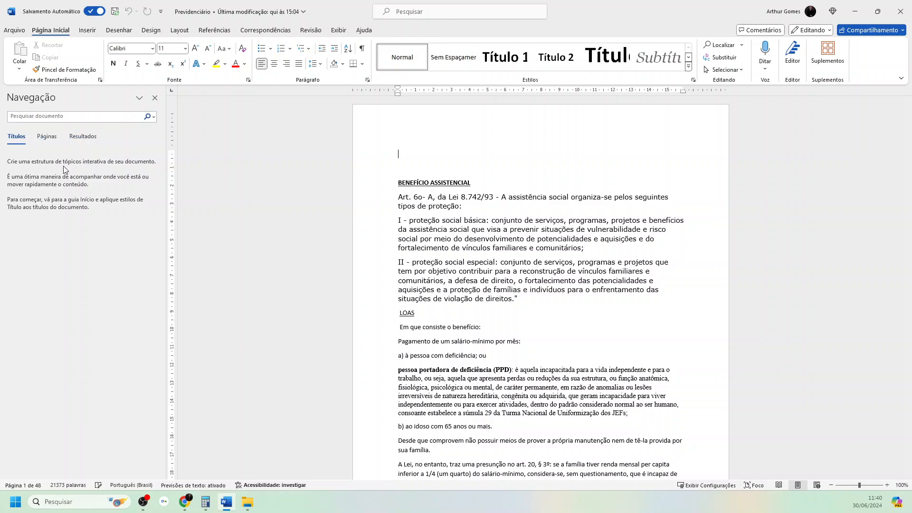
{"action": "left_click", "coordinate": [156, 98]}
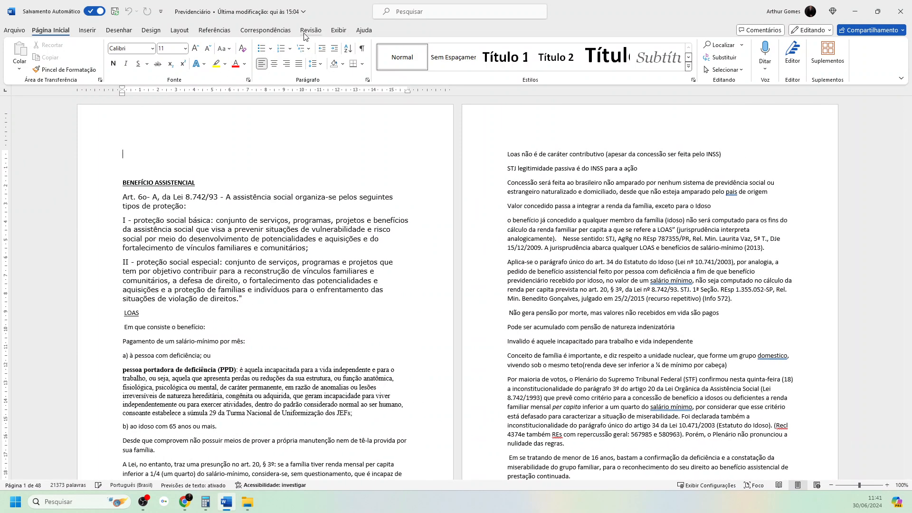
{"action": "left_click", "coordinate": [338, 31]}
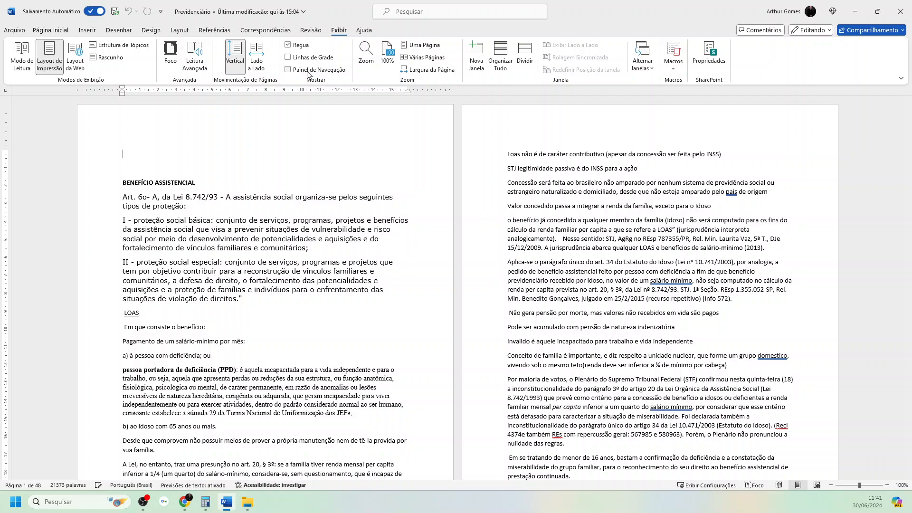
{"action": "left_click", "coordinate": [288, 69]}
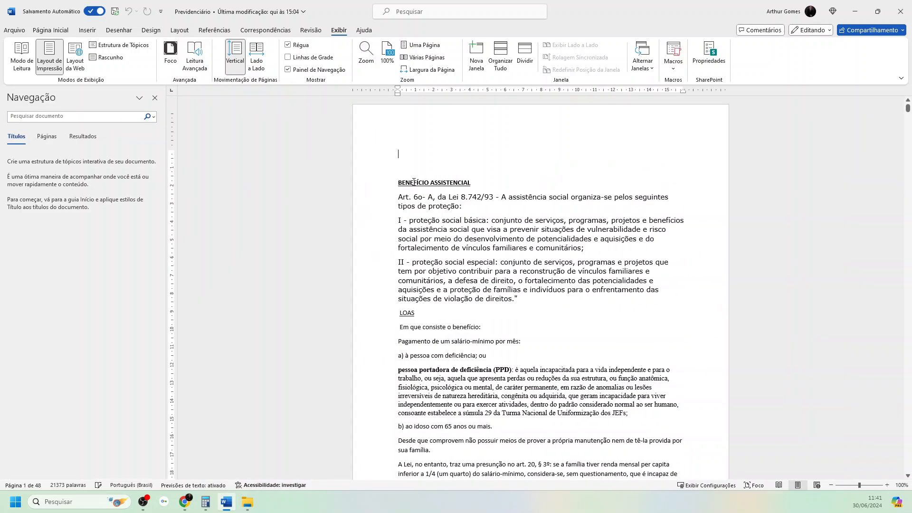
- Apply the 1., 1.1., 1.1.1. multilevel list to the BENEFÍCIO ASSISTENCIAL and LOAS headings together
{"action": "left_click_drag", "start_coordinate": [473, 182], "coordinate": [409, 183]}
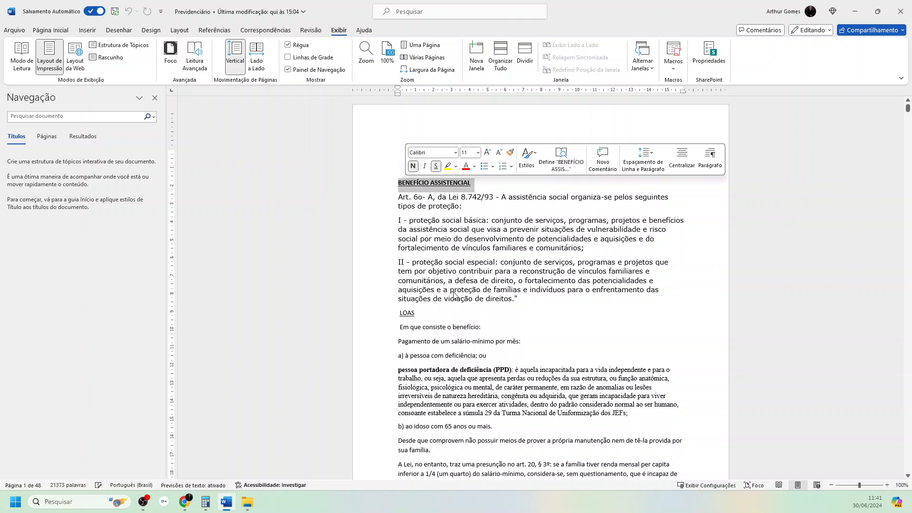
{"action": "left_click_drag", "start_coordinate": [417, 314], "coordinate": [398, 315]}
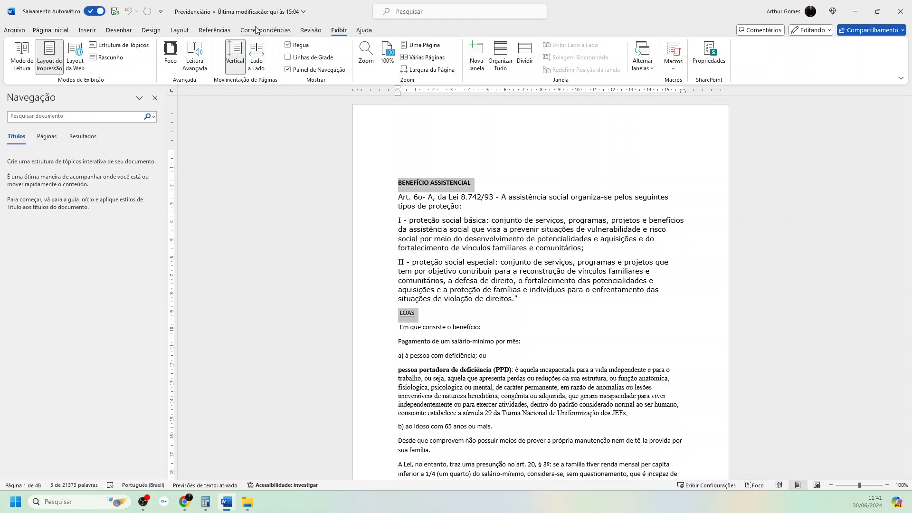
{"action": "left_click", "coordinate": [51, 31]}
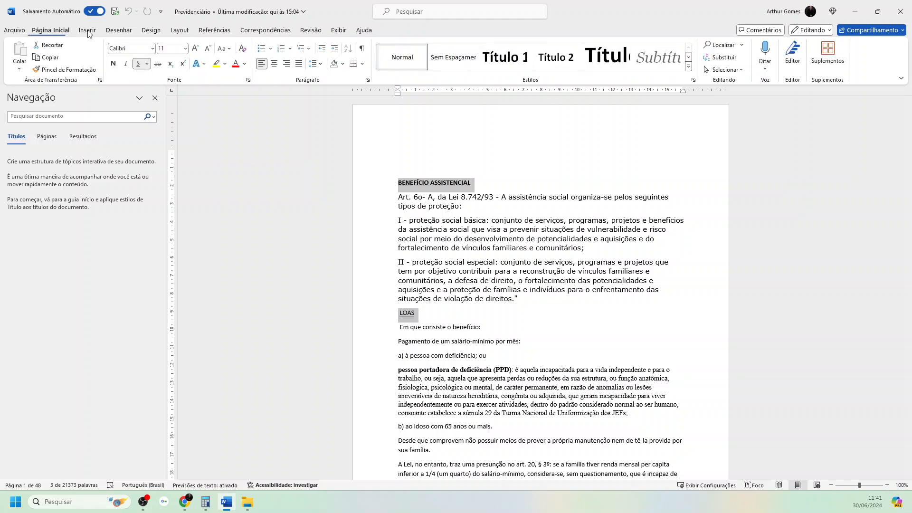
{"action": "left_click", "coordinate": [307, 52]}
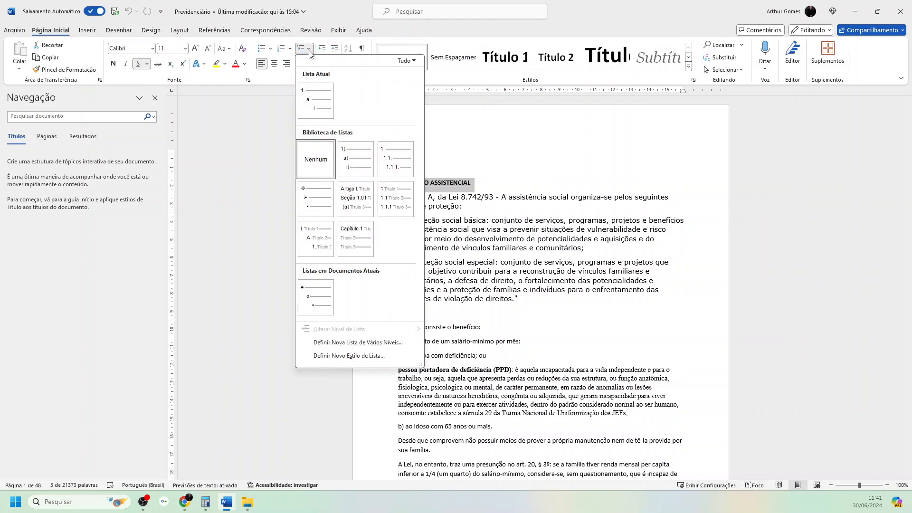
{"action": "left_click", "coordinate": [391, 159]}
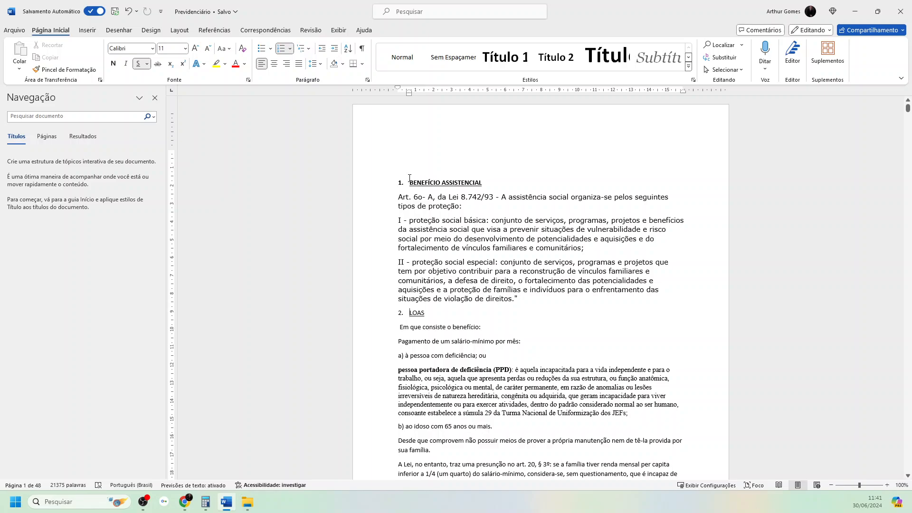
- Remove the underline from the BENEFÍCIO ASSISTENCIAL heading and set its font to Times New Roman, size 12
{"action": "left_click_drag", "start_coordinate": [486, 182], "coordinate": [409, 183]}
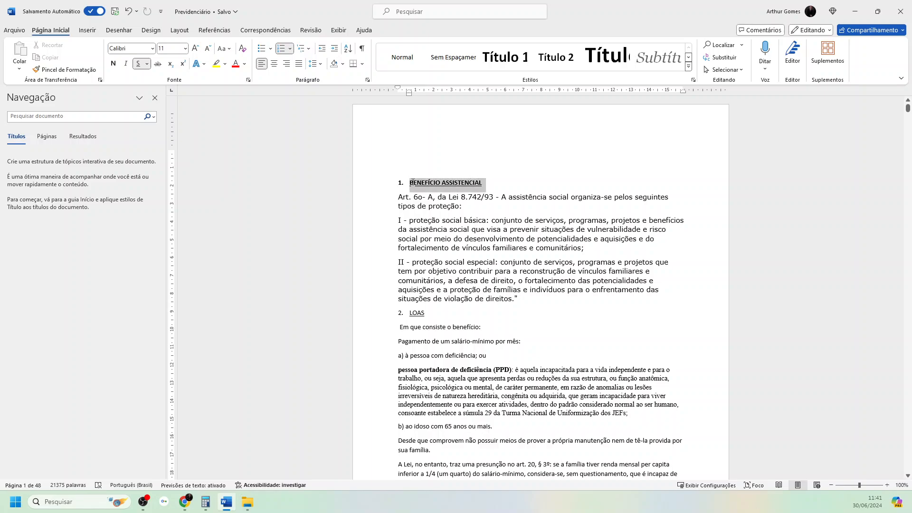
{"action": "left_click", "coordinate": [139, 64]}
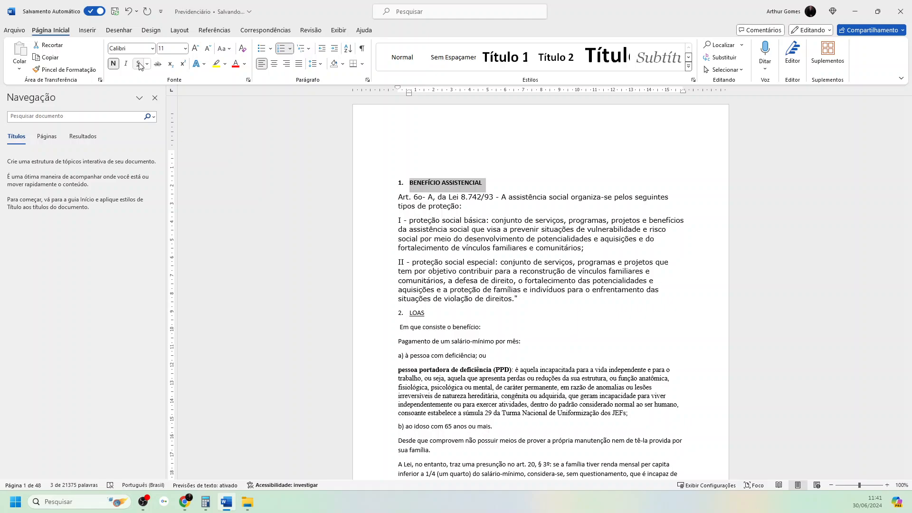
{"action": "left_click", "coordinate": [185, 48]}
{"action": "left_click", "coordinate": [166, 100]}
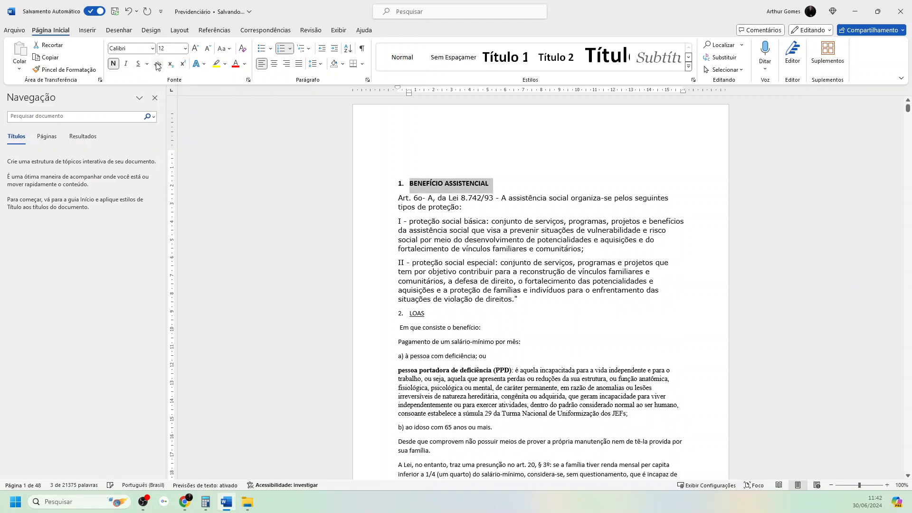
{"action": "left_click", "coordinate": [153, 48]}
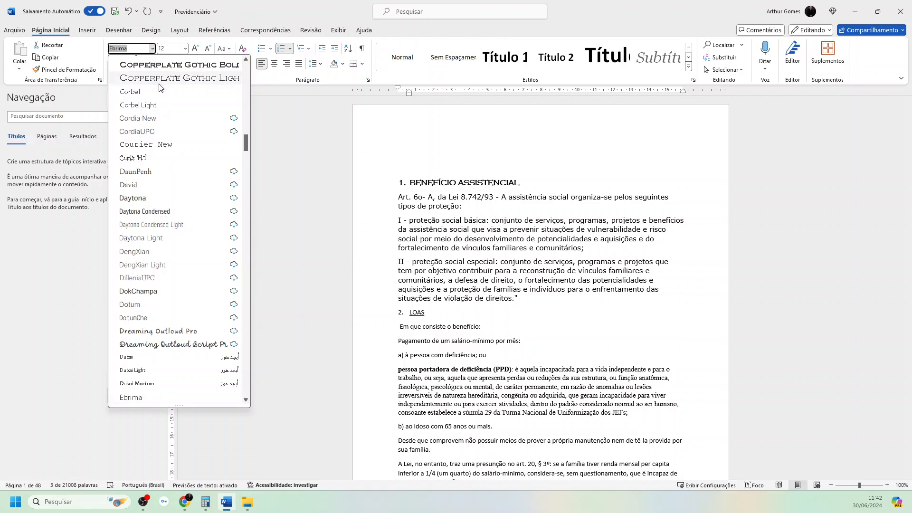
{"action": "type", "text": "Times New Rom"}
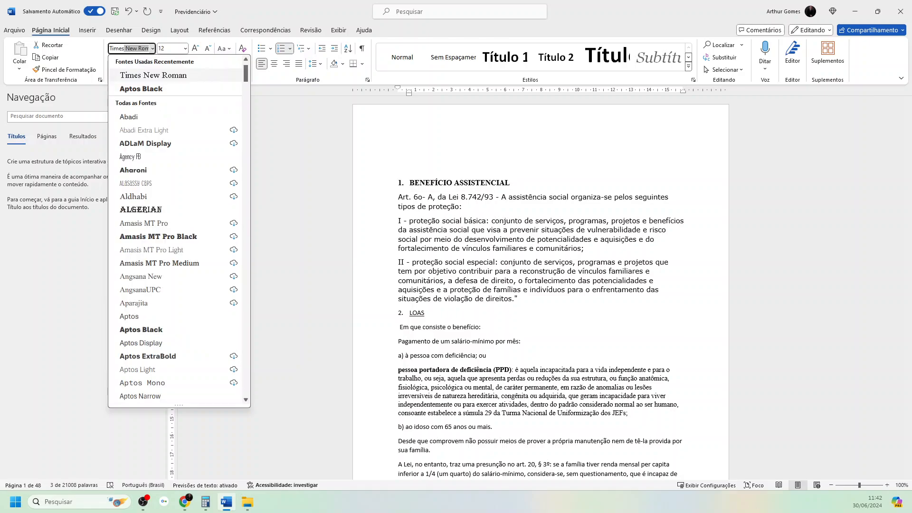
{"action": "left_click", "coordinate": [181, 81]}
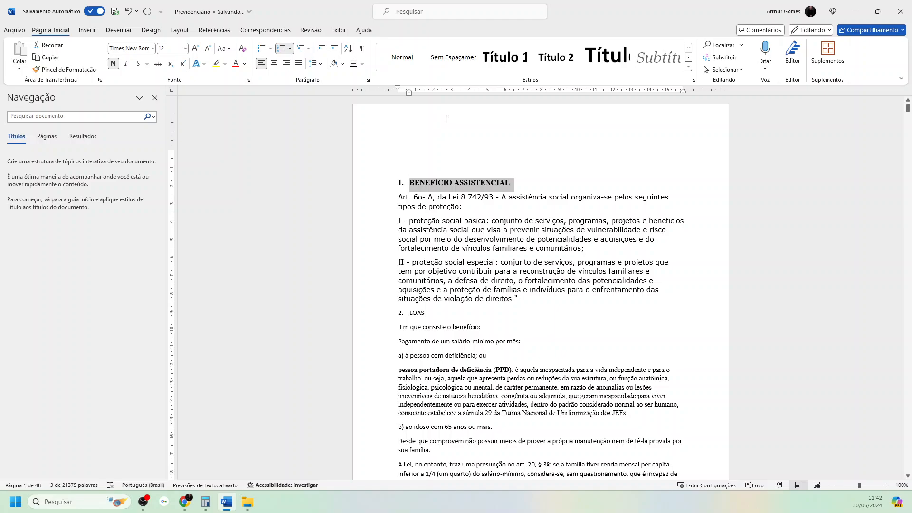
- Update the Título 1 style to match the formatting of the BENEFÍCIO ASSISTENCIAL heading
{"action": "left_click", "coordinate": [499, 62]}
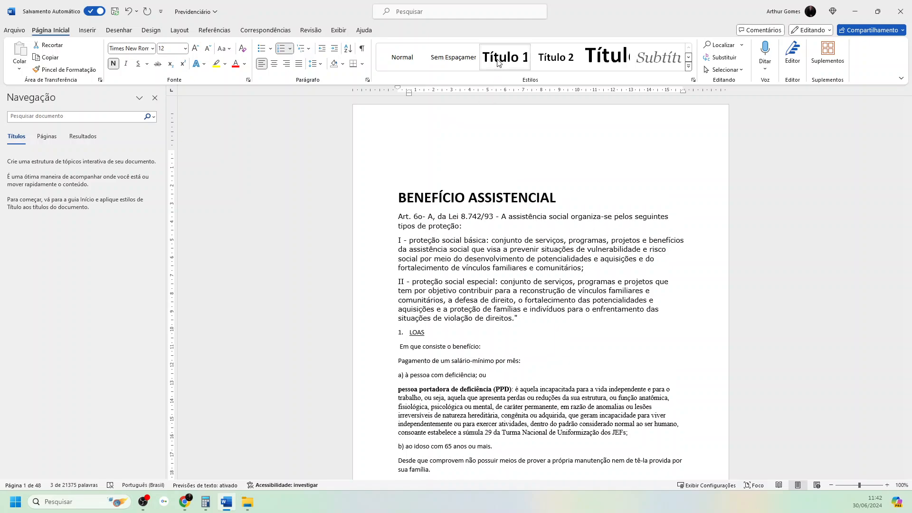
{"action": "left_click", "coordinate": [499, 62]}
{"action": "right_click", "coordinate": [499, 60]}
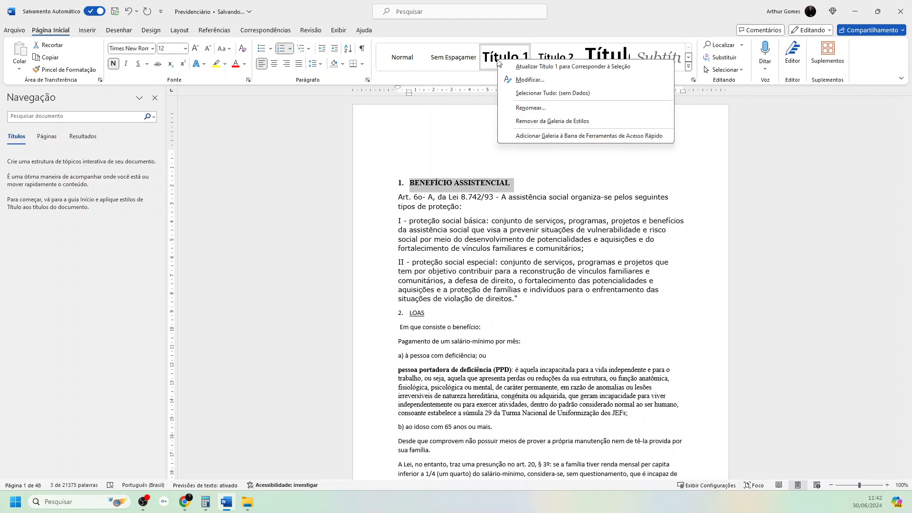
{"action": "left_click", "coordinate": [527, 67]}
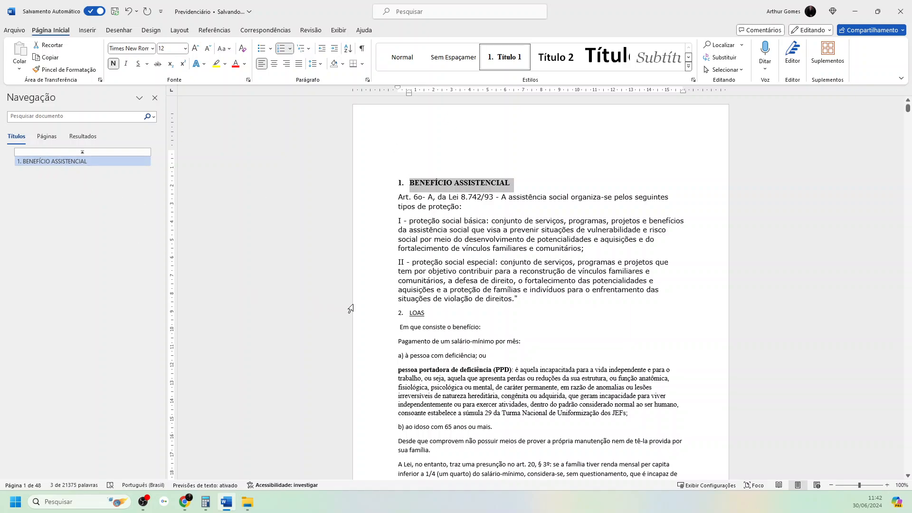
- Apply the Título 1 style to the LOAS heading
{"action": "left_click", "coordinate": [426, 313]}
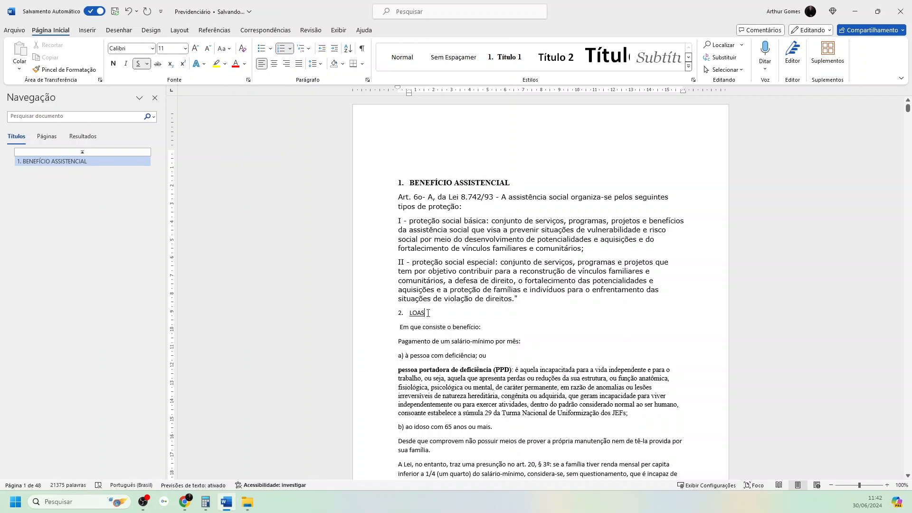
{"action": "left_click_drag", "start_coordinate": [424, 313], "coordinate": [410, 314]}
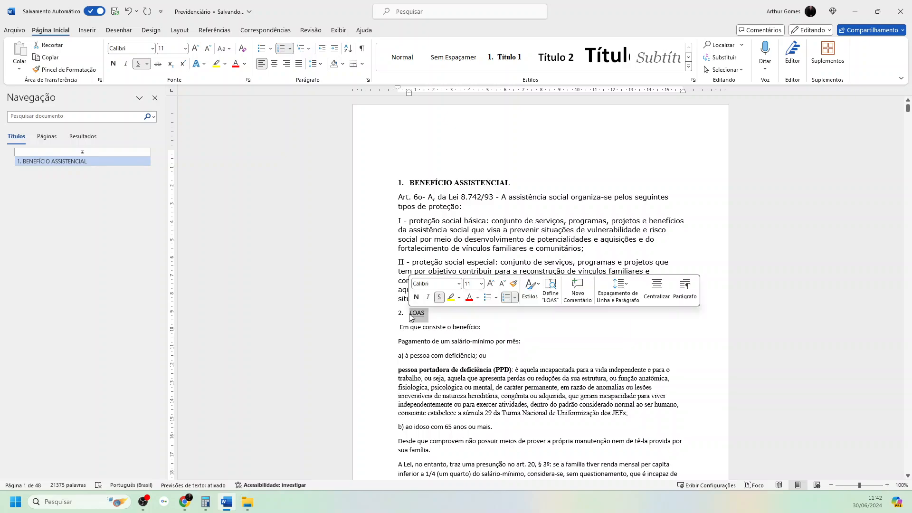
{"action": "left_click", "coordinate": [496, 61]}
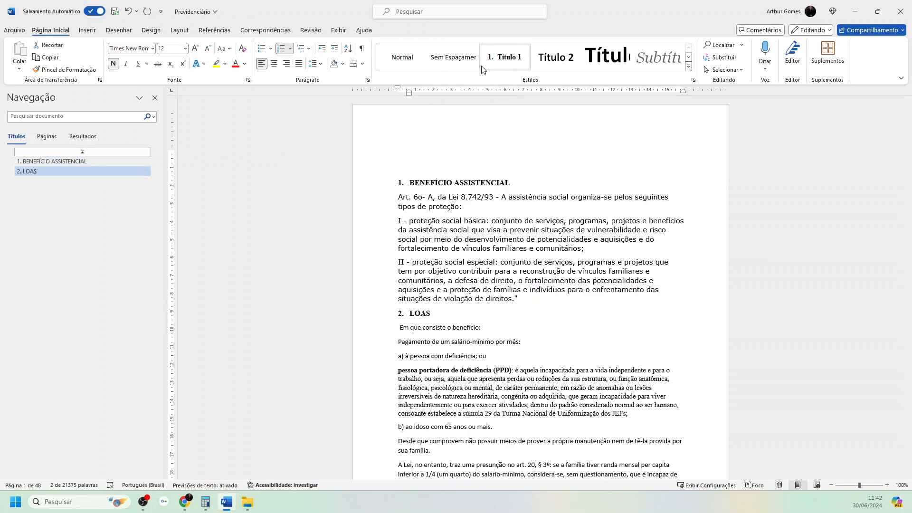
- Change the list level of the LOAS heading to the second level, numbered 1.1
{"action": "left_click", "coordinate": [290, 49]}
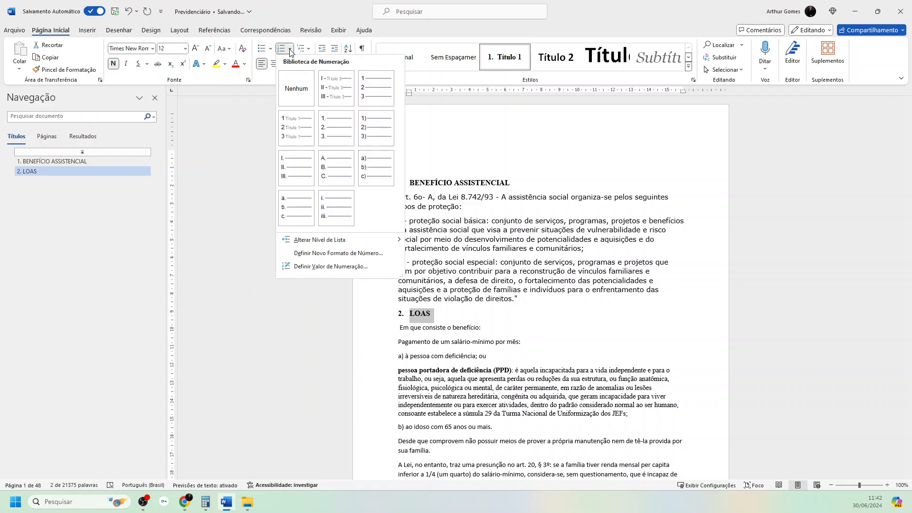
{"action": "mouse_move", "coordinate": [372, 239]}
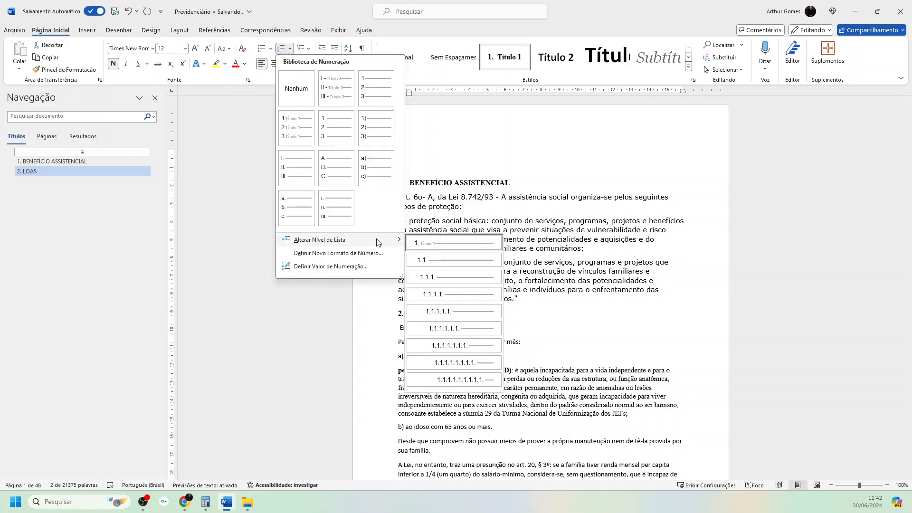
{"action": "left_click", "coordinate": [430, 260]}
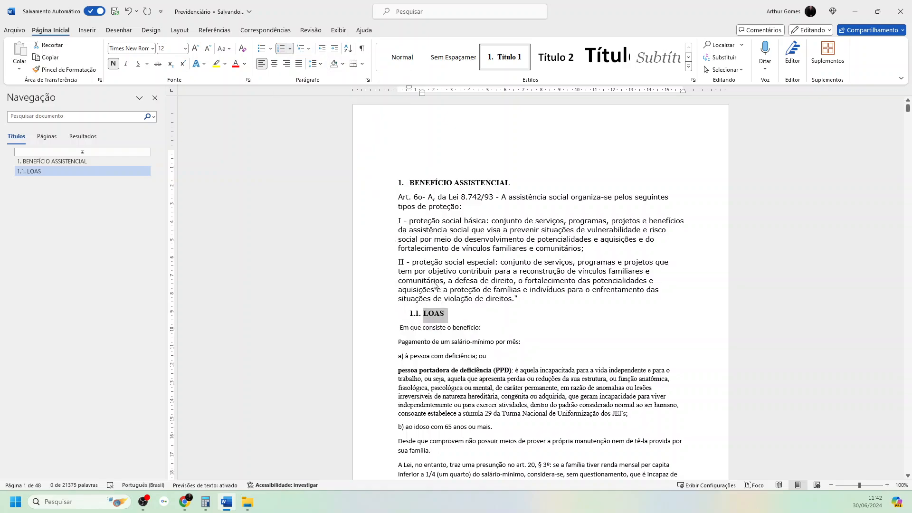
- Align the LOAS heading's indent with the left page margin and update the Título 2 style to match it
{"action": "mouse_move", "coordinate": [423, 94]}
{"action": "left_mouse_down"}
{"action": "mouse_move", "coordinate": [403, 97]}
{"action": "mouse_move", "coordinate": [391, 87]}
{"action": "mouse_move", "coordinate": [398, 90]}
{"action": "left_mouse_up"}
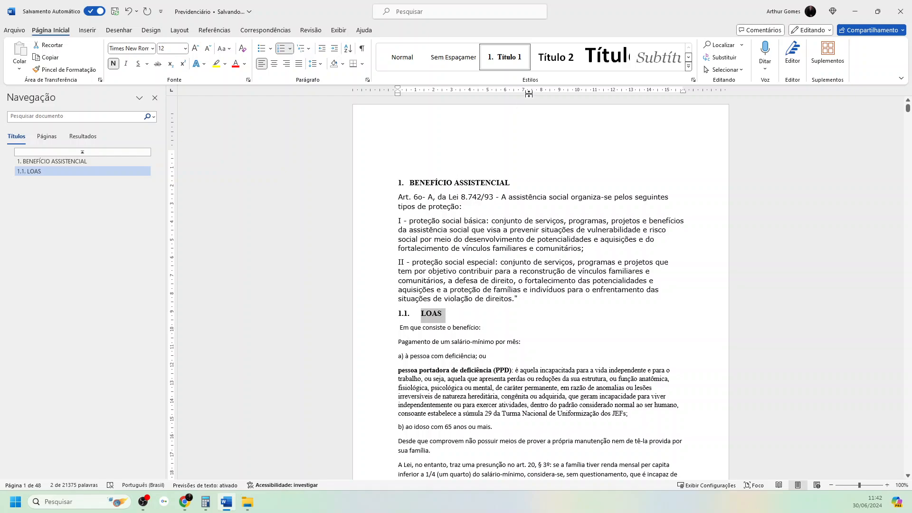
{"action": "right_click", "coordinate": [555, 64]}
{"action": "left_click", "coordinate": [579, 70]}
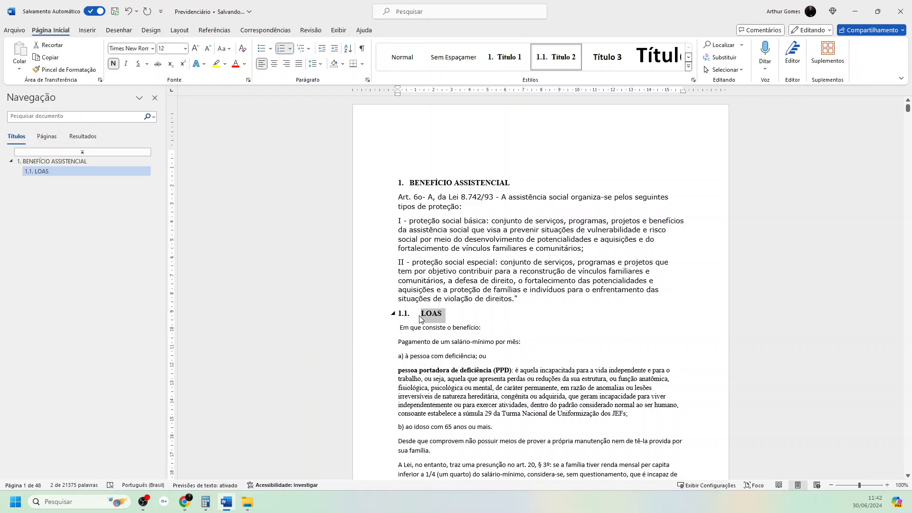
- Set the default tab stop to 0,5 cm to bring the LOAS heading text closer to its number
{"action": "left_click", "coordinate": [367, 79]}
{"action": "left_click", "coordinate": [359, 364]}
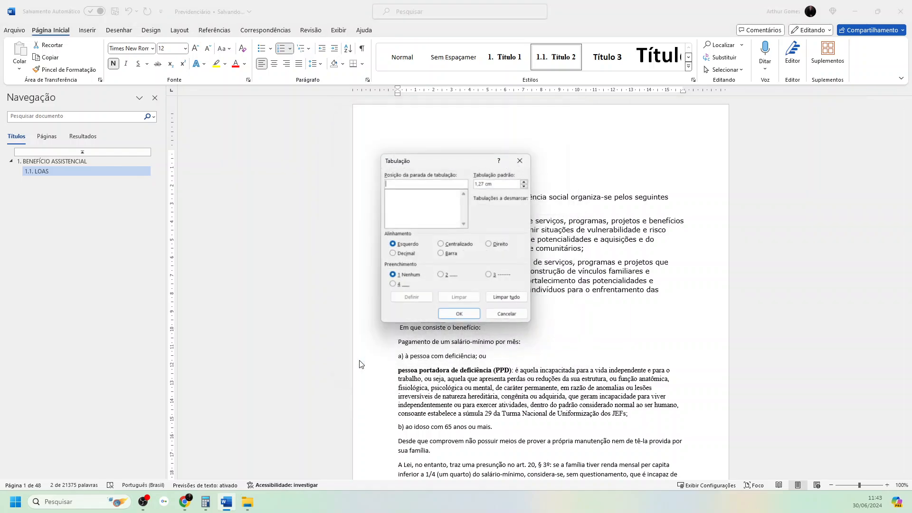
{"action": "left_click", "coordinate": [526, 185]}
{"action": "left_click", "coordinate": [526, 185]}
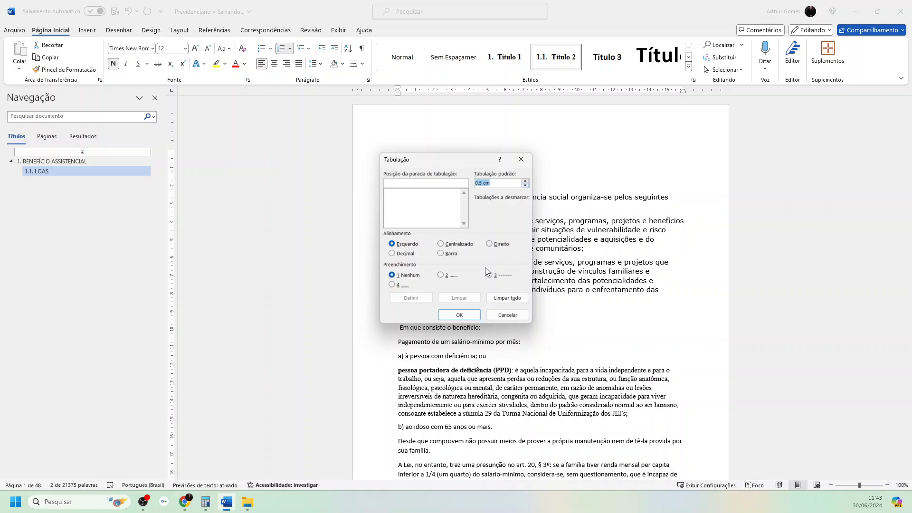
{"action": "left_click", "coordinate": [464, 313]}
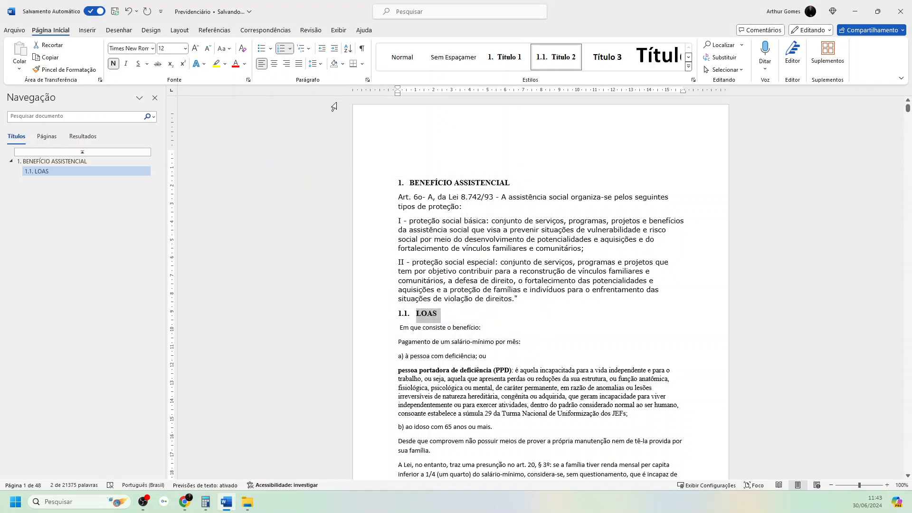
- Check the default tab stop in the LOAS heading's tab settings
{"action": "left_click", "coordinate": [368, 80]}
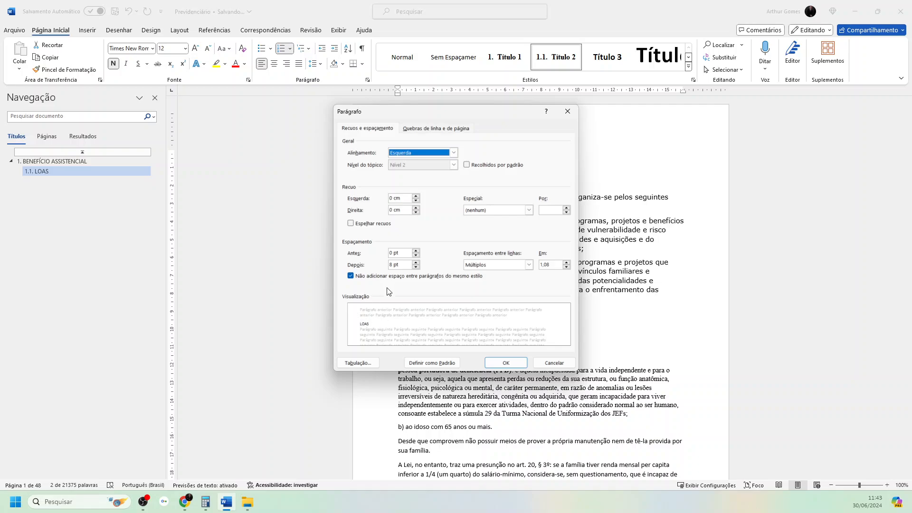
{"action": "left_click", "coordinate": [359, 364]}
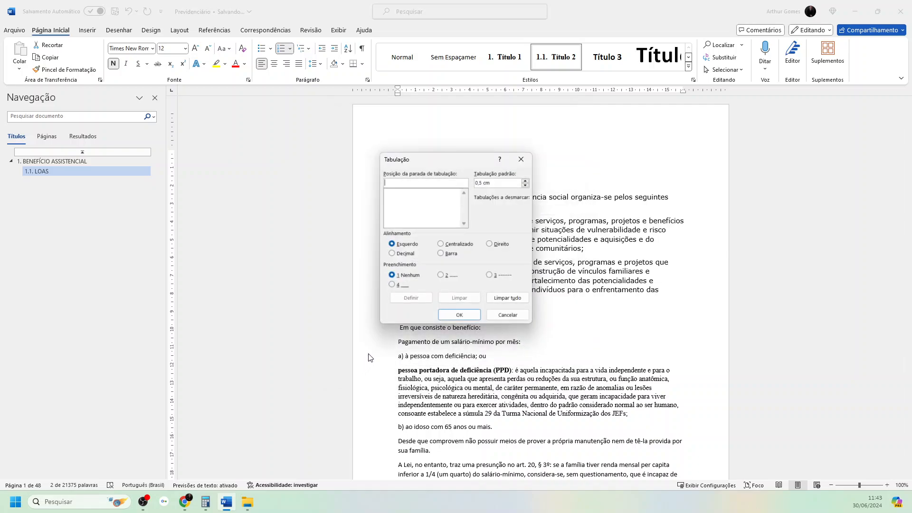
{"action": "left_click", "coordinate": [459, 315]}
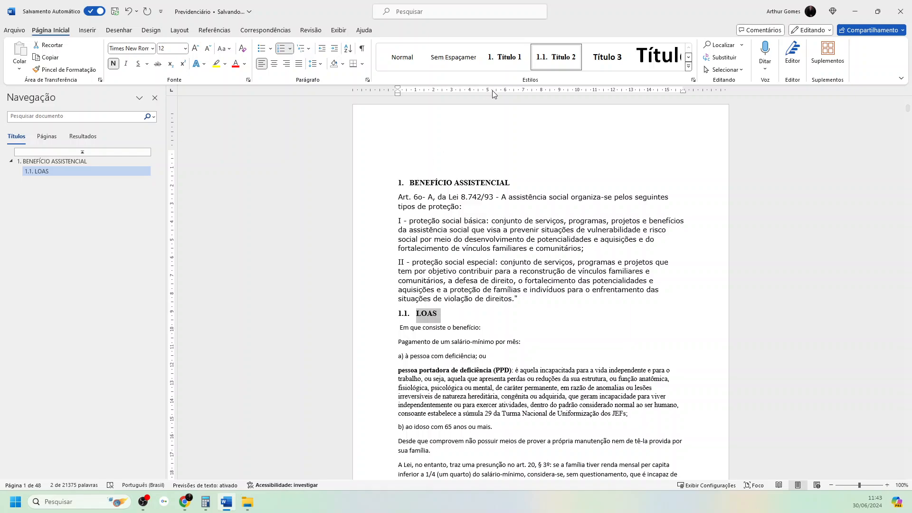
- Check the default tab stop in the tab settings of the BENEFÍCIO ASSISTENCIAL heading
{"action": "left_click", "coordinate": [445, 183]}
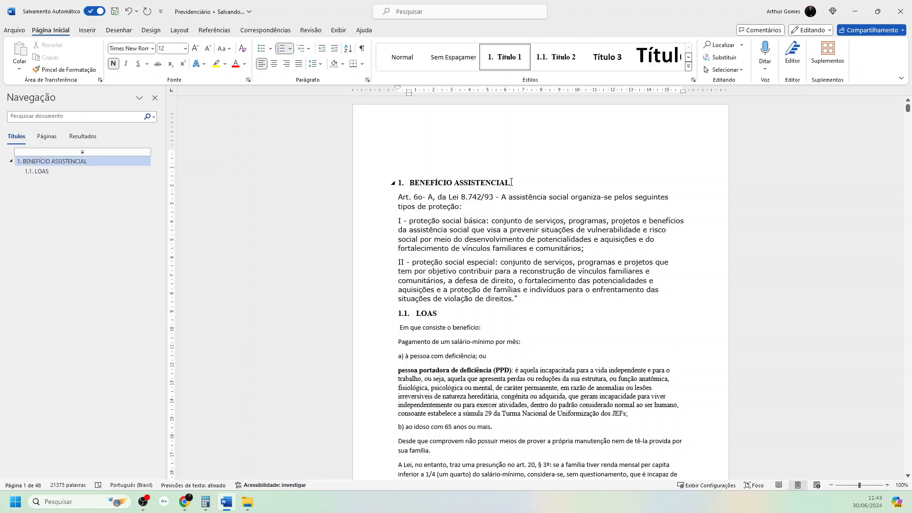
{"action": "left_click_drag", "start_coordinate": [506, 183], "coordinate": [406, 183]}
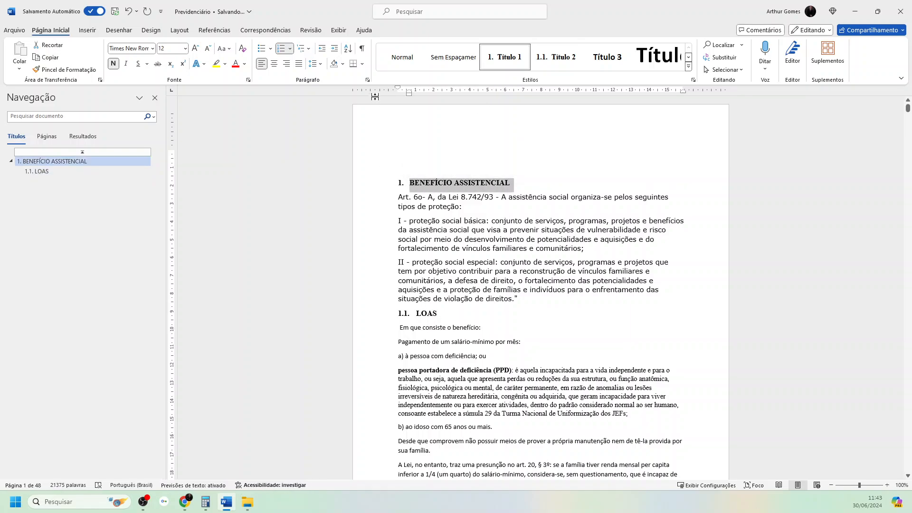
{"action": "left_click", "coordinate": [368, 81]}
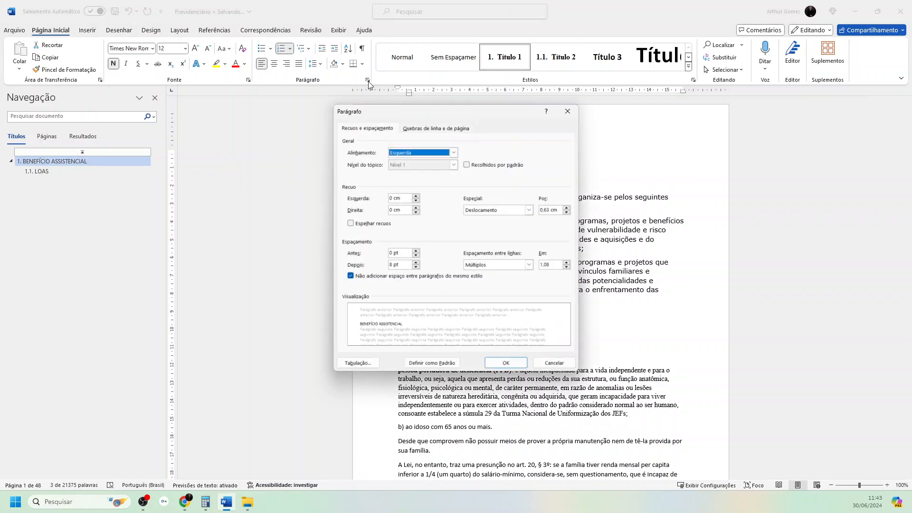
{"action": "left_click", "coordinate": [360, 363]}
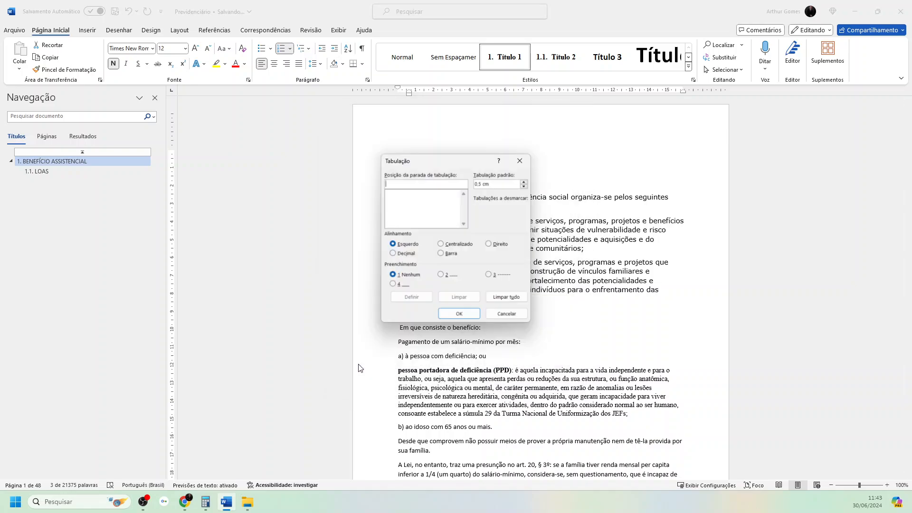
{"action": "left_click", "coordinate": [495, 322]}
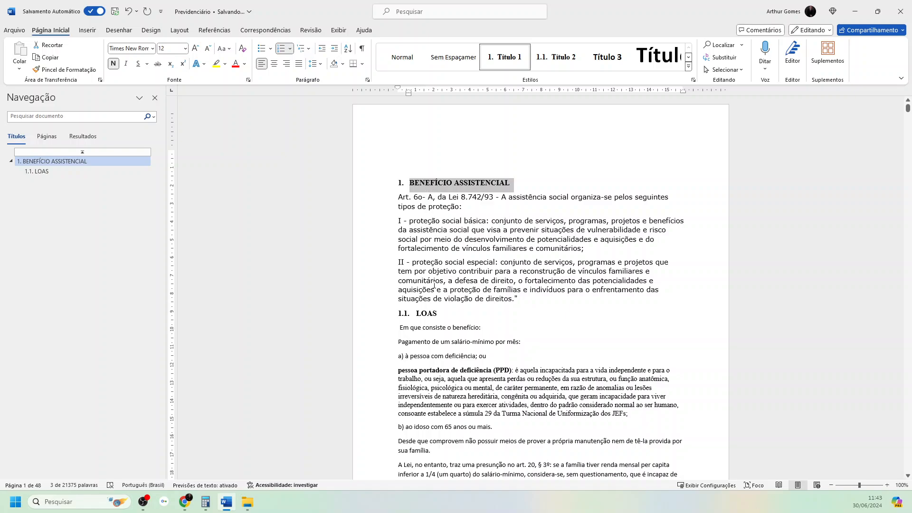
- Select the entire document and justify its text
{"action": "scroll", "coordinate": [456, 316], "scroll_direction": "down", "scroll_amount": 1}
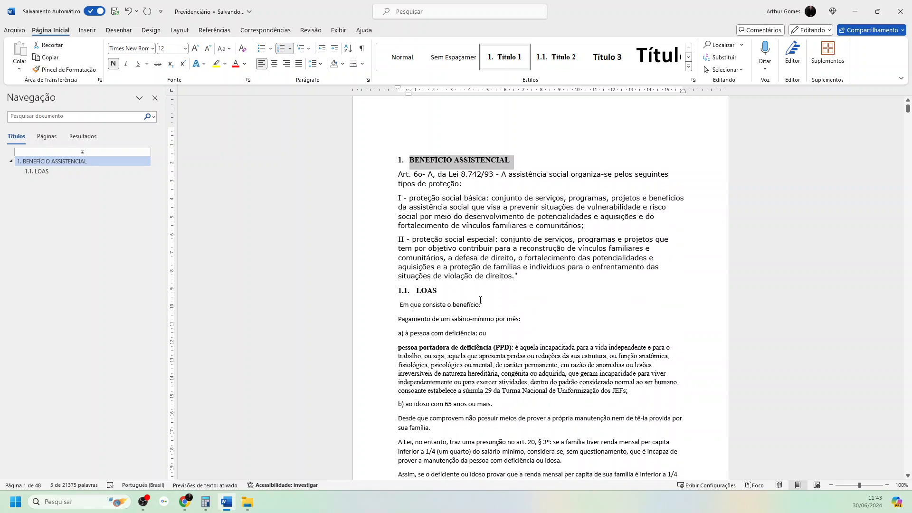
{"action": "left_click", "coordinate": [725, 70]}
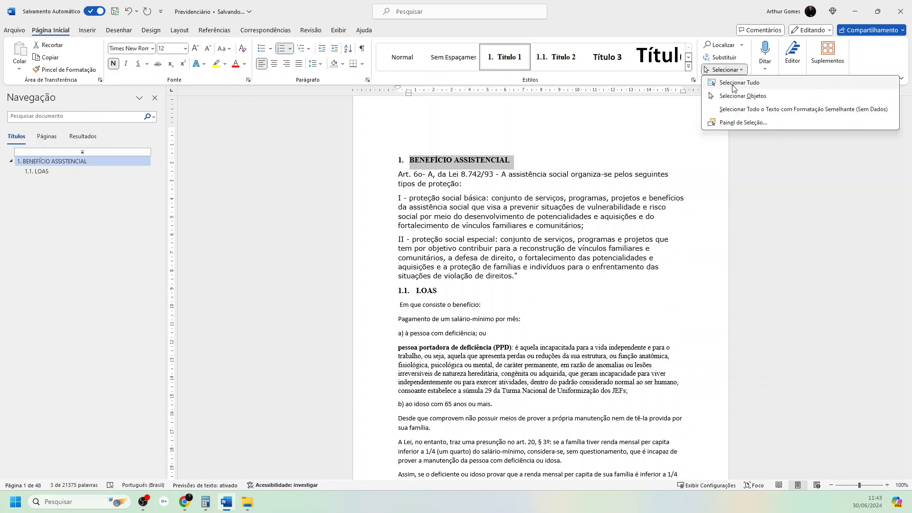
{"action": "left_click", "coordinate": [740, 82]}
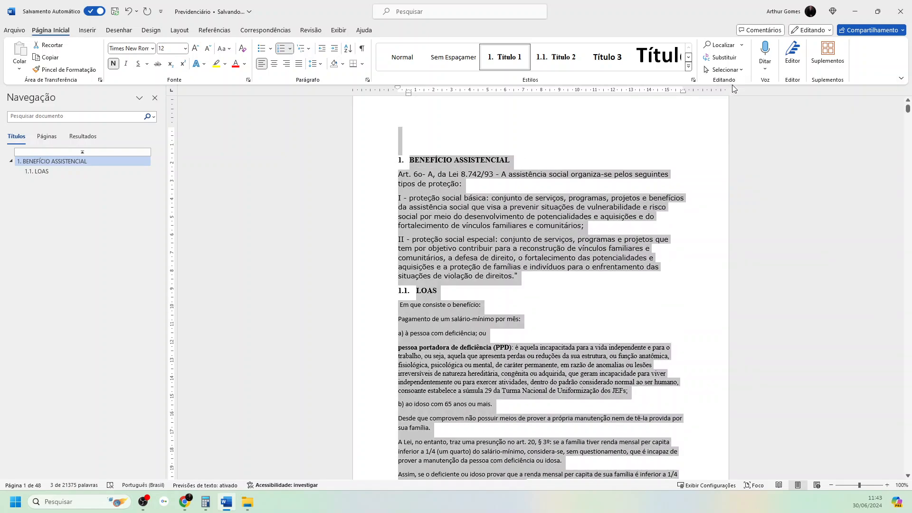
{"action": "left_click", "coordinate": [300, 64]}
- Increase the font size of the whole document by one increment and set its font to Times New Roman
{"action": "left_click", "coordinate": [185, 49]}
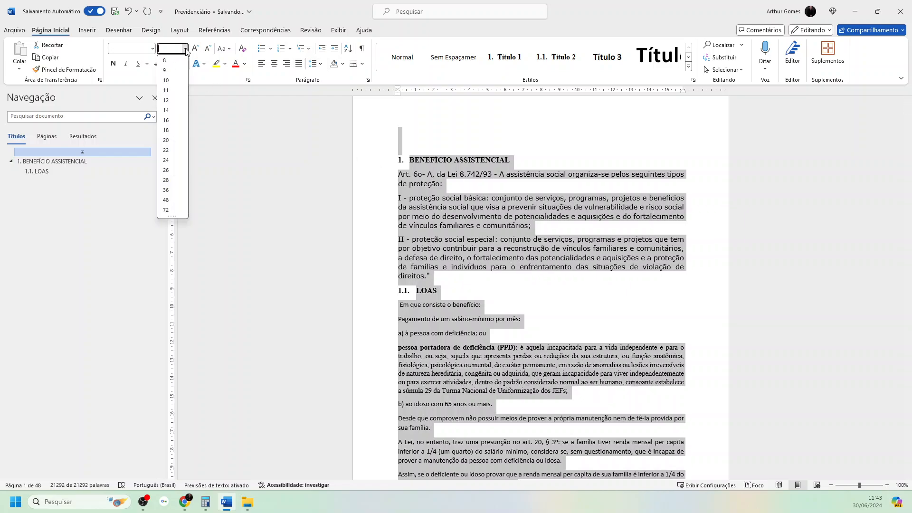
{"action": "left_click", "coordinate": [196, 49]}
{"action": "left_click", "coordinate": [152, 49]}
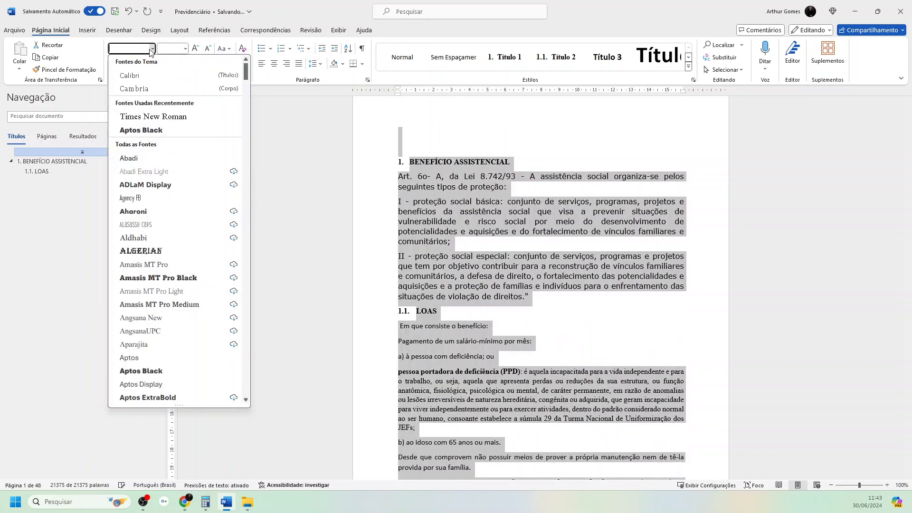
{"action": "left_click", "coordinate": [153, 117]}
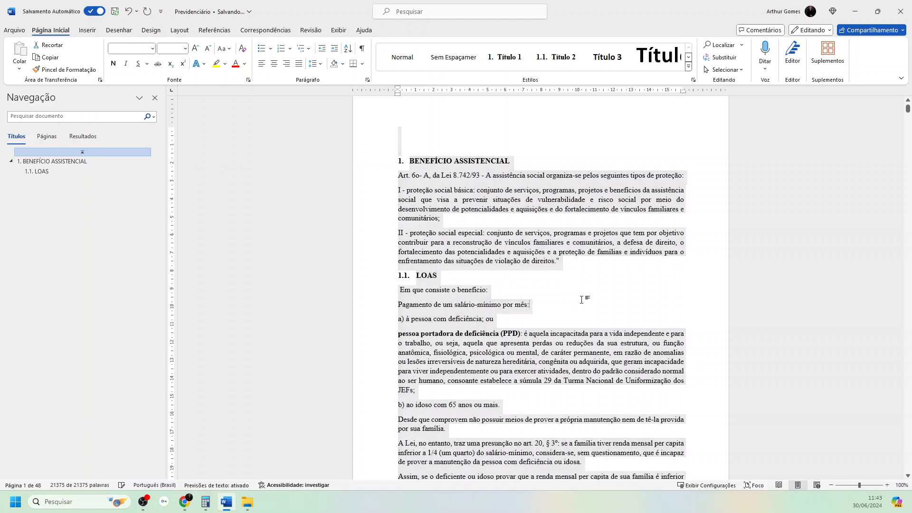
{"action": "left_click", "coordinate": [582, 300]}
- Apply the Título 2 style to the underlined Outras ações heading
{"action": "scroll", "coordinate": [519, 295], "scroll_direction": "down", "scroll_amount": 3}
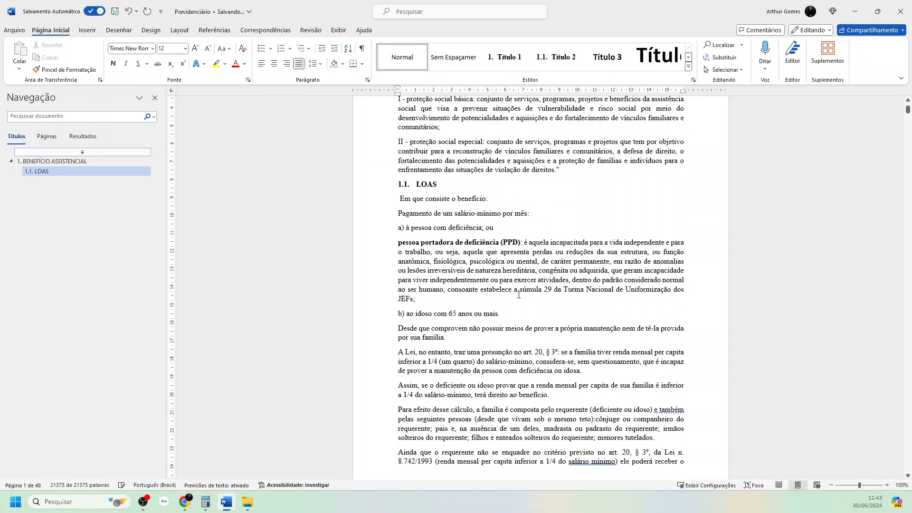
{"action": "scroll", "coordinate": [440, 310], "scroll_direction": "down", "scroll_amount": 15}
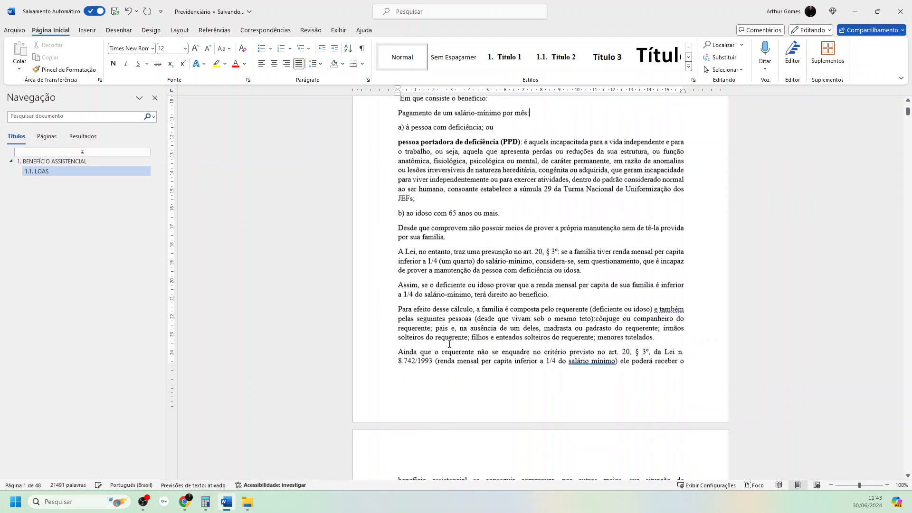
{"action": "scroll", "coordinate": [449, 344], "scroll_direction": "down", "scroll_amount": 10}
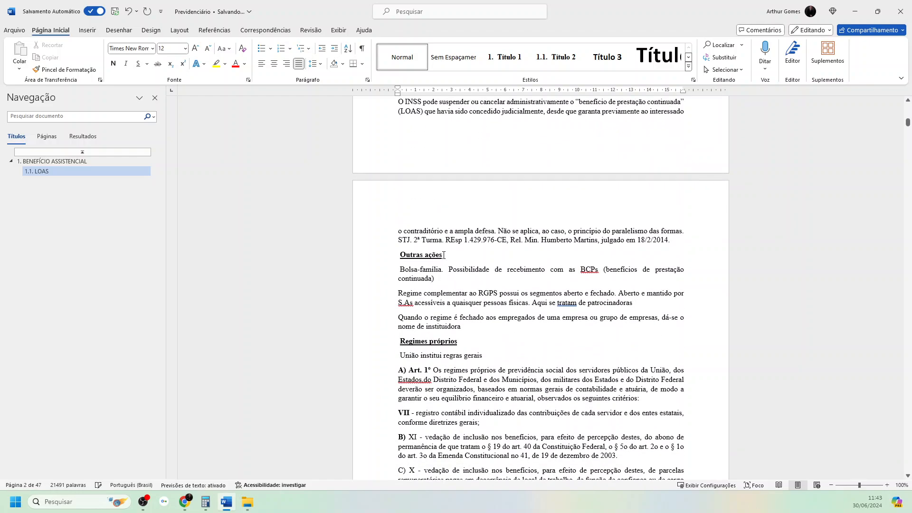
{"action": "left_click_drag", "start_coordinate": [444, 255], "coordinate": [403, 259]}
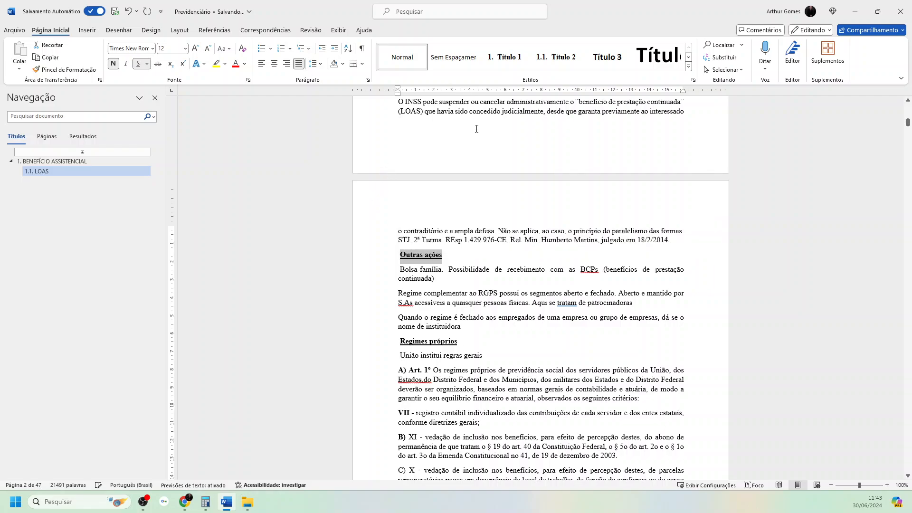
{"action": "scroll", "coordinate": [417, 135], "scroll_direction": "up", "scroll_amount": 7}
{"action": "scroll", "coordinate": [417, 136], "scroll_direction": "up", "scroll_amount": 5}
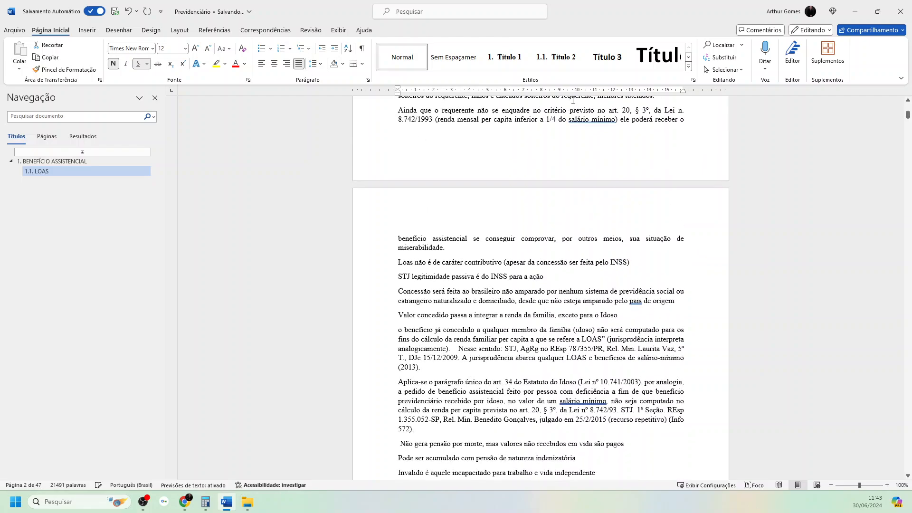
{"action": "left_click", "coordinate": [557, 62]}
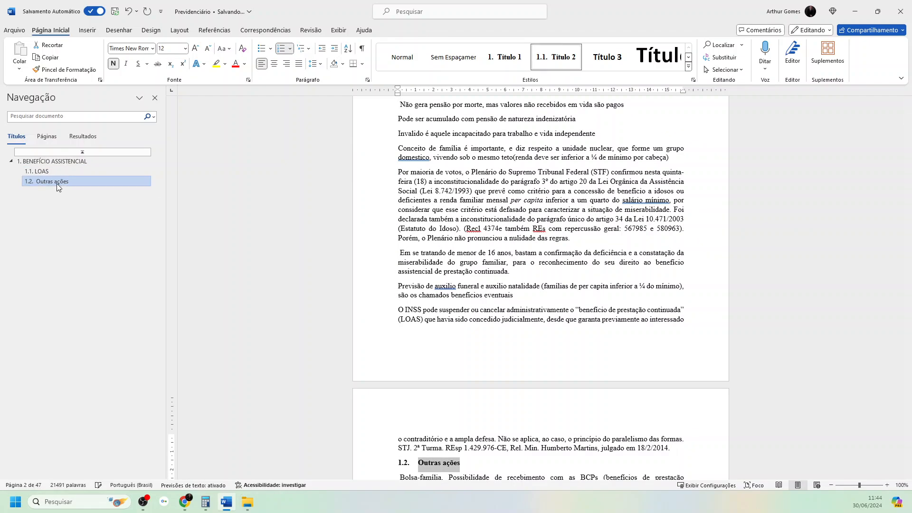
- Change the list level of the Outras ações heading to the third level, numbered 1.1.1
{"action": "left_click", "coordinate": [304, 49]}
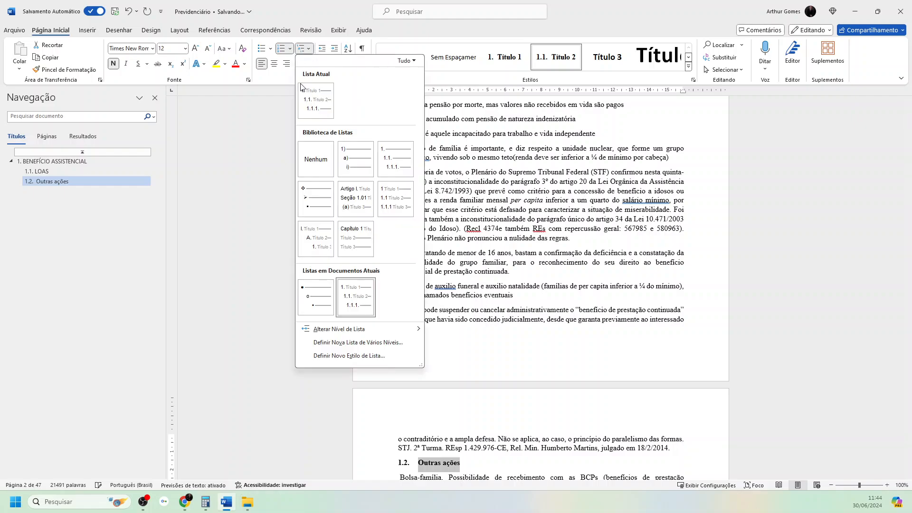
{"action": "mouse_move", "coordinate": [361, 329]}
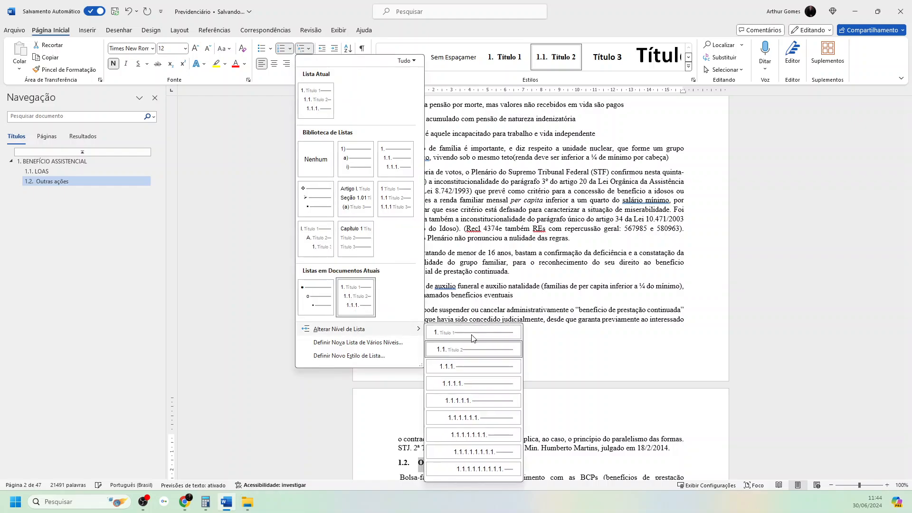
{"action": "left_click", "coordinate": [470, 364]}
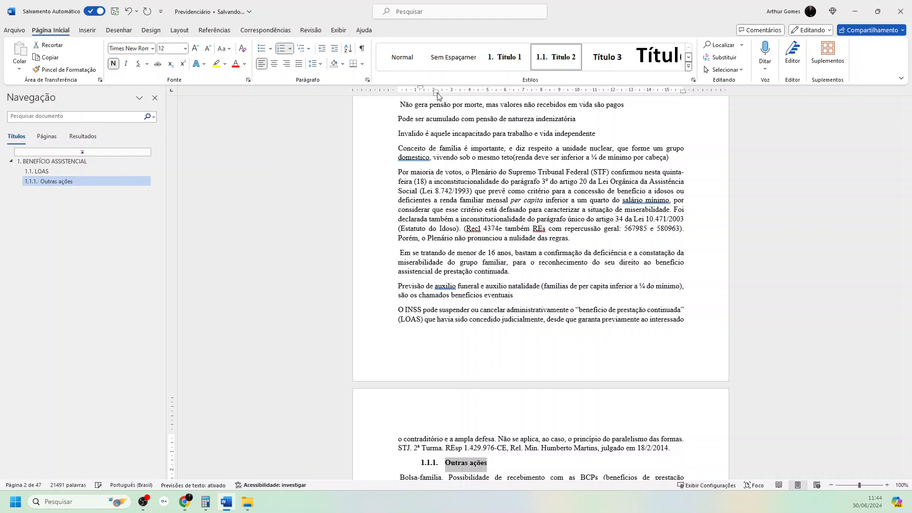
- Align the Outras ações heading's indent with the left page margin and update the Título 3 style to match it
{"action": "mouse_move", "coordinate": [438, 96]}
{"action": "left_mouse_down"}
{"action": "mouse_move", "coordinate": [409, 96]}
{"action": "mouse_move", "coordinate": [405, 86]}
{"action": "mouse_move", "coordinate": [418, 93]}
{"action": "left_mouse_up"}
{"action": "left_click_drag", "start_coordinate": [417, 93], "coordinate": [399, 97]}
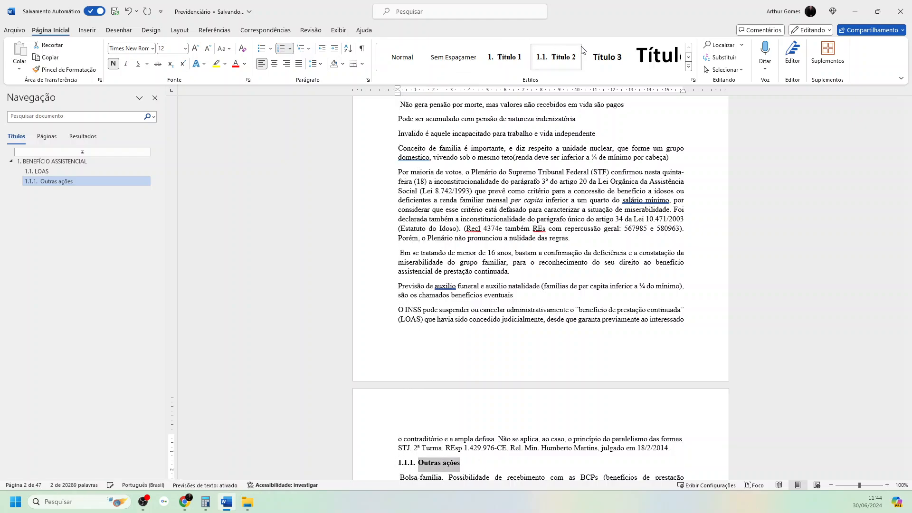
{"action": "right_click", "coordinate": [611, 60]}
{"action": "left_click", "coordinate": [641, 69]}
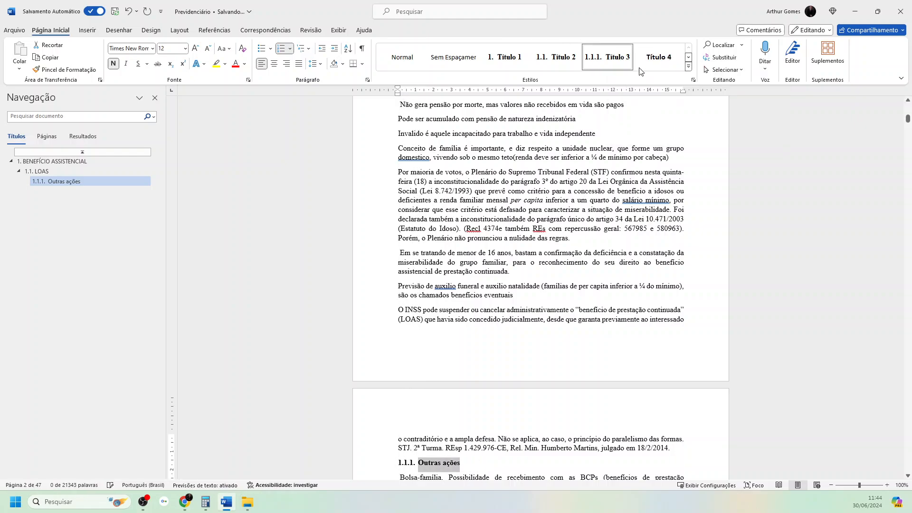
{"action": "left_click", "coordinate": [463, 462]}
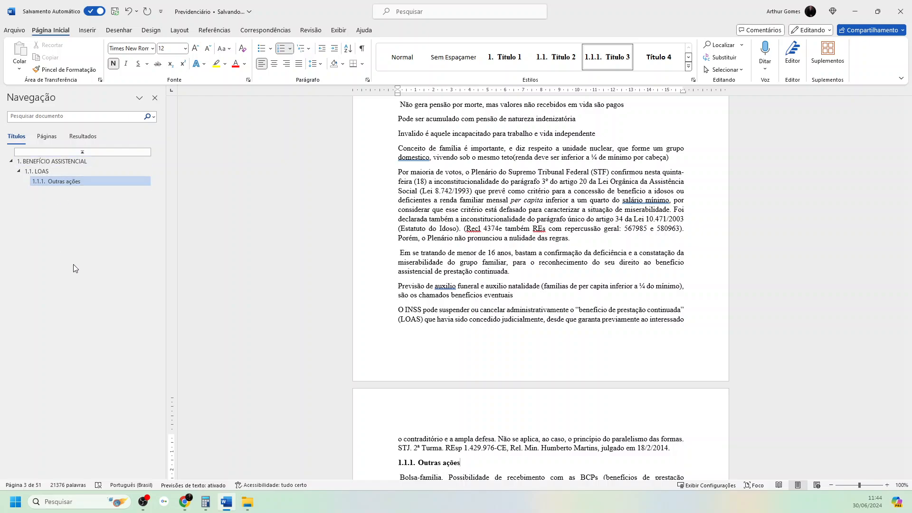
- Collapse and expand the BENEFÍCIO ASSISTENCIAL and LOAS headings in the navigation pane to review the outline hierarchy
{"action": "scroll", "coordinate": [435, 327], "scroll_direction": "down", "scroll_amount": 15}
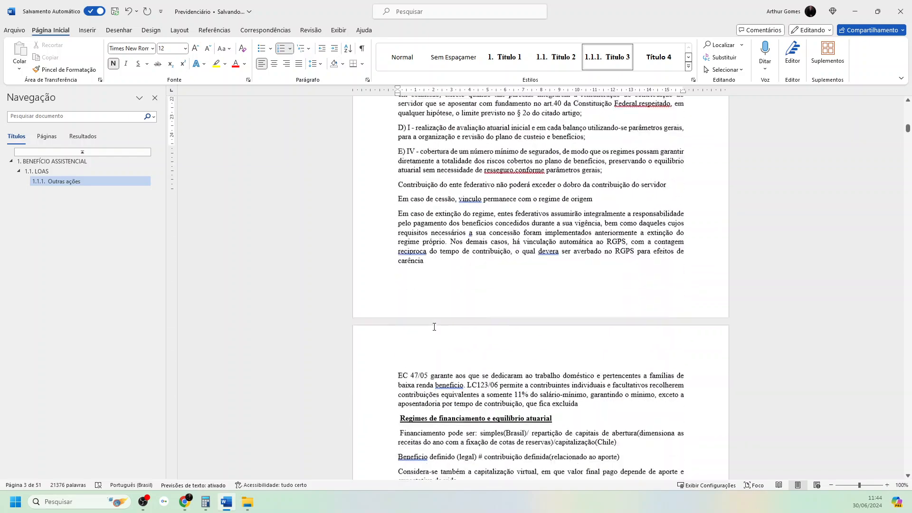
{"action": "scroll", "coordinate": [435, 327], "scroll_direction": "down", "scroll_amount": 5}
{"action": "scroll", "coordinate": [434, 261], "scroll_direction": "up", "scroll_amount": 1}
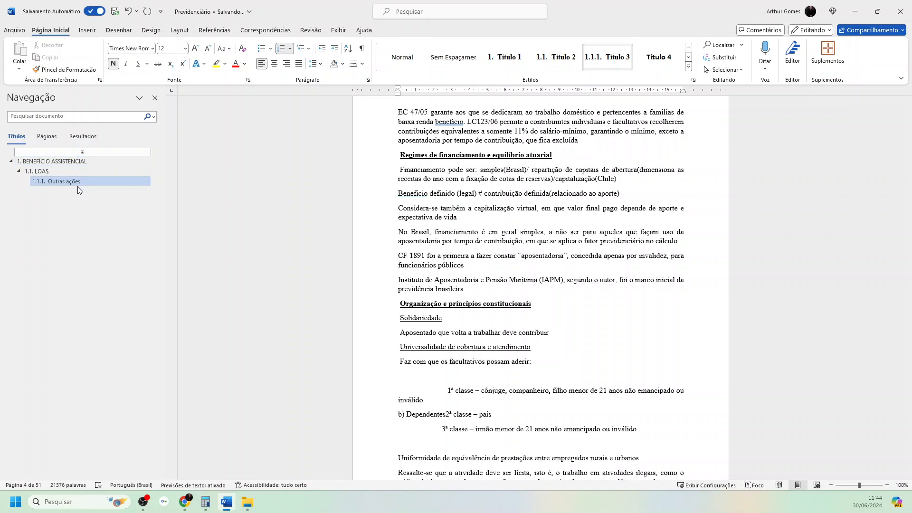
{"action": "left_click", "coordinate": [11, 162]}
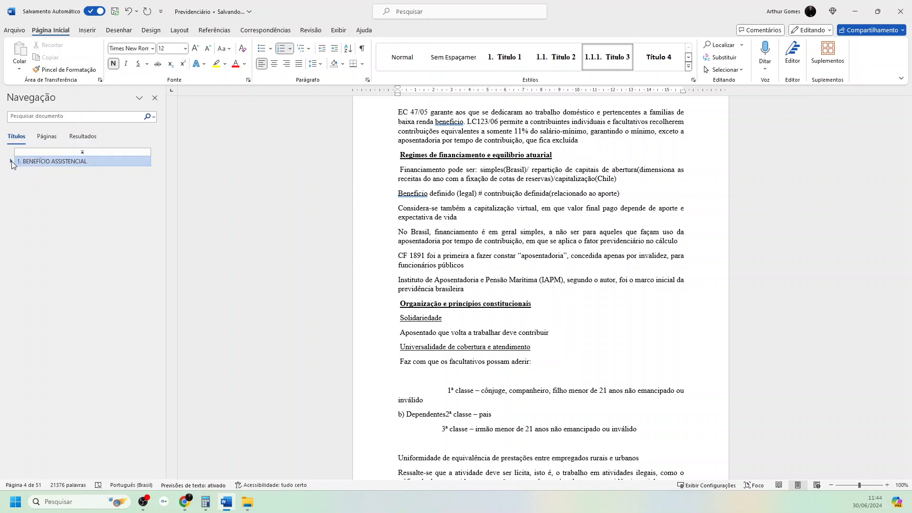
{"action": "left_click", "coordinate": [11, 161]}
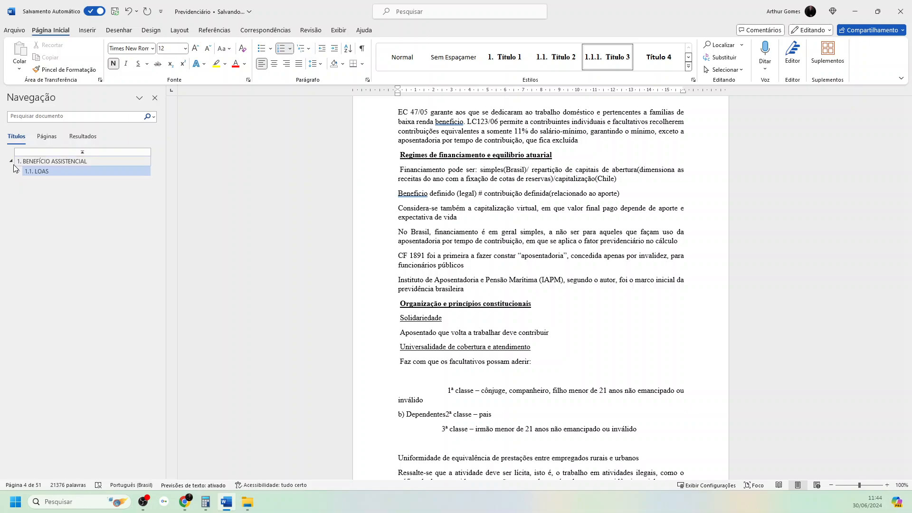
{"action": "left_click", "coordinate": [11, 162]}
{"action": "left_click", "coordinate": [12, 161]}
{"action": "left_click", "coordinate": [19, 171]}
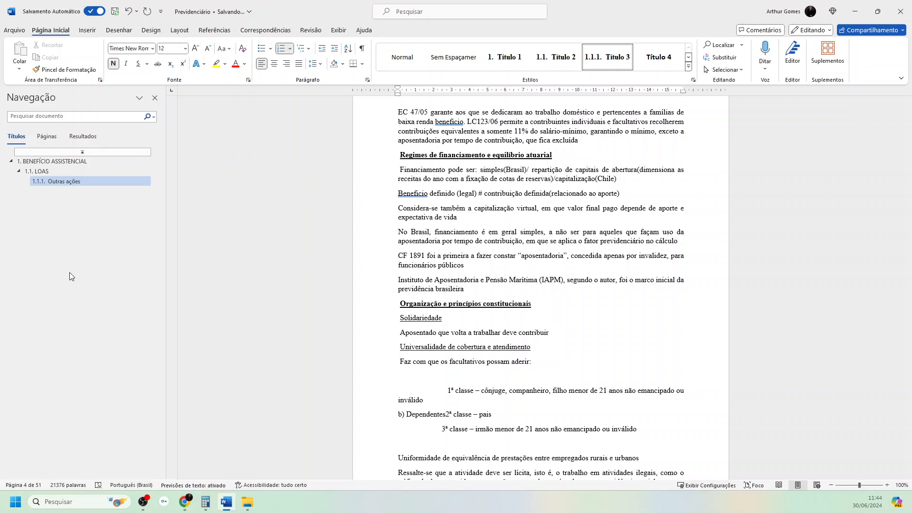
- Delete the "CAPÍTULO 2:" prefix from the heading A CONSTITUIÇÃO E A SEGURIDADE SOCIAL PRINCIPAIS DISPOSITIVOS
{"action": "scroll", "coordinate": [495, 358], "scroll_direction": "down", "scroll_amount": 8}
{"action": "scroll", "coordinate": [494, 358], "scroll_direction": "down", "scroll_amount": 15}
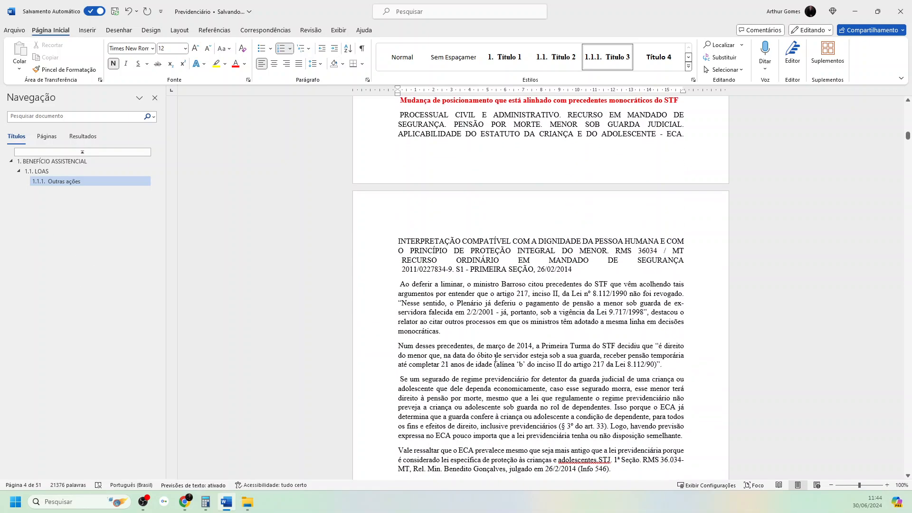
{"action": "scroll", "coordinate": [496, 357], "scroll_direction": "down", "scroll_amount": 4}
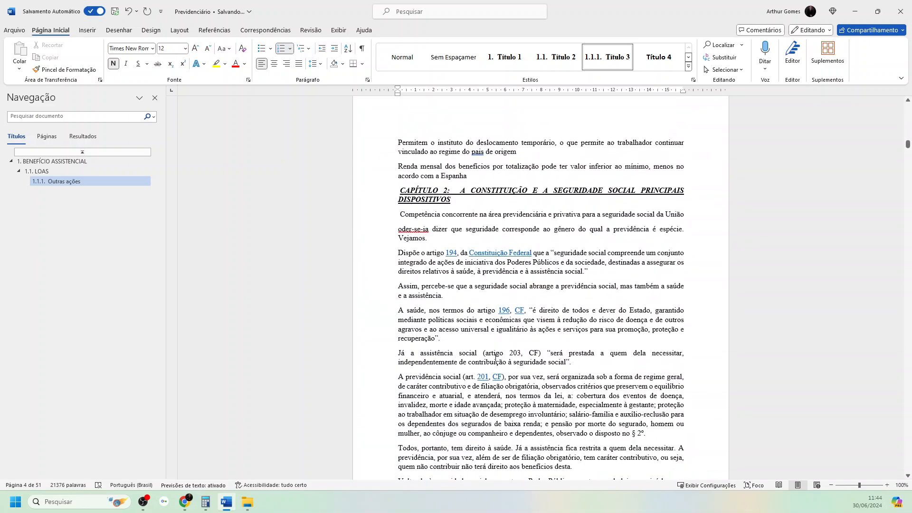
{"action": "left_click_drag", "start_coordinate": [462, 190], "coordinate": [400, 191]}
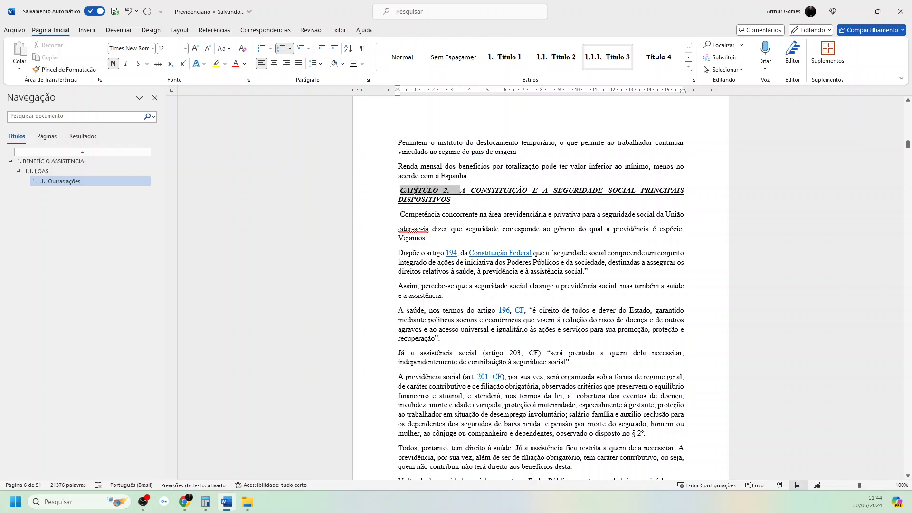
{"action": "key", "text": "Delete"}
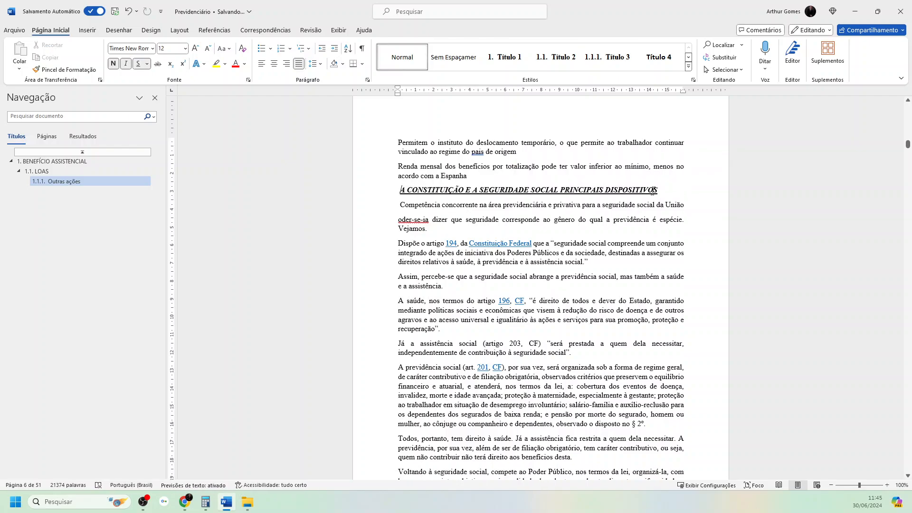
- Apply the Título 1 style to the A CONSTITUIÇÃO E A SEGURIDADE SOCIAL heading and widen the navigation pane to fit its full title
{"action": "left_click_drag", "start_coordinate": [658, 189], "coordinate": [400, 191]}
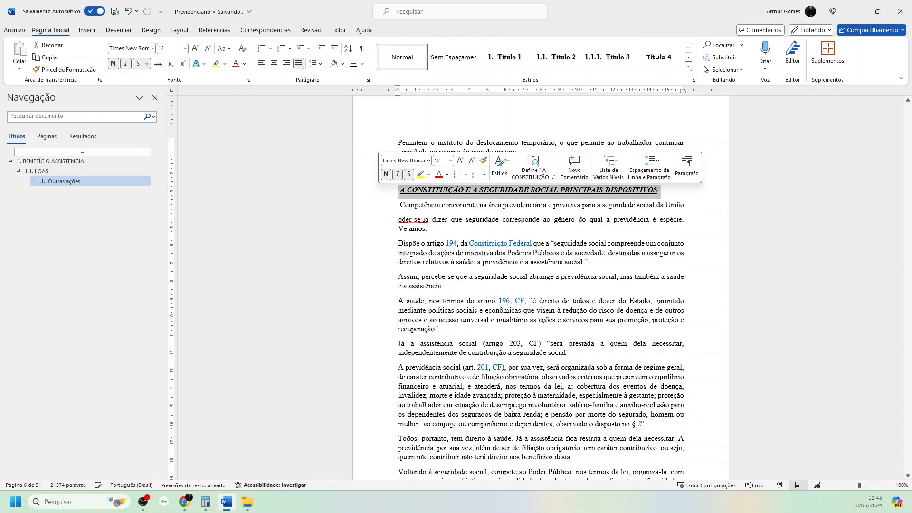
{"action": "left_click", "coordinate": [505, 57]}
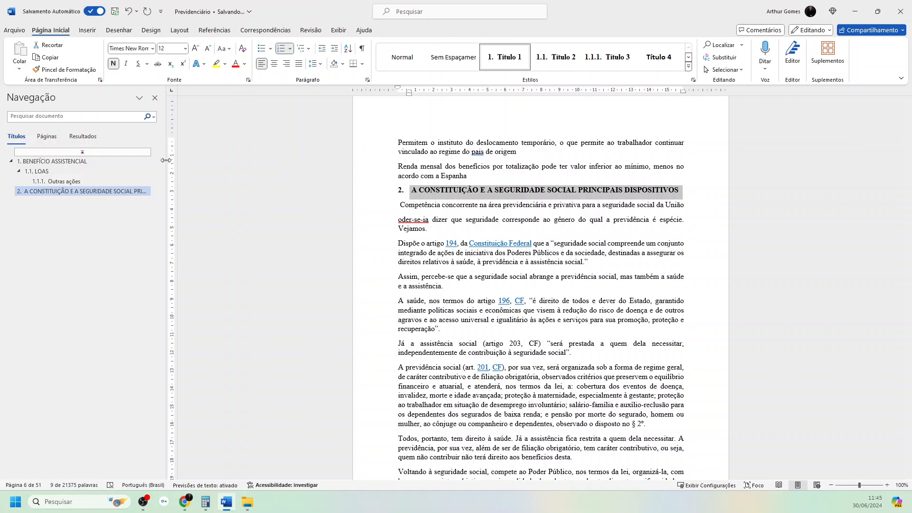
{"action": "left_click_drag", "start_coordinate": [167, 164], "coordinate": [257, 174]}
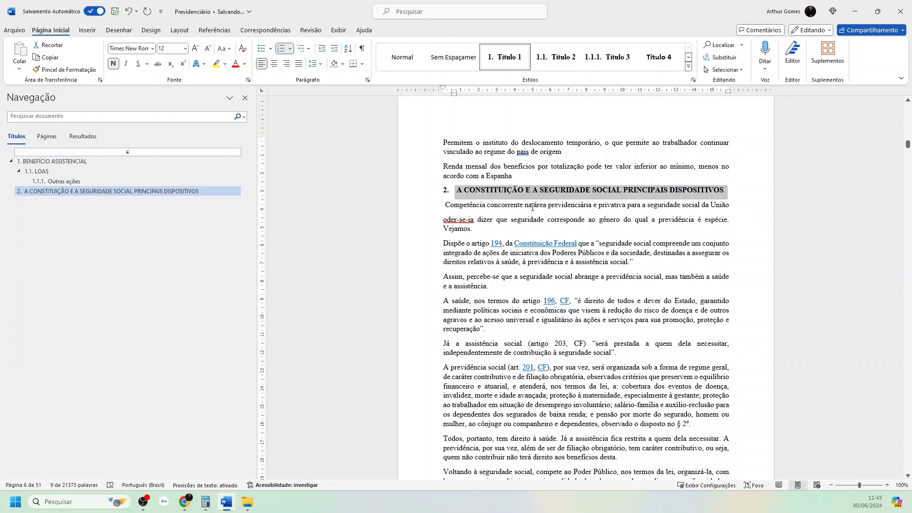
- Look back through the first chapter for the unstyled headings that follow Outras ações
{"action": "scroll", "coordinate": [533, 208], "scroll_direction": "up", "scroll_amount": 20}
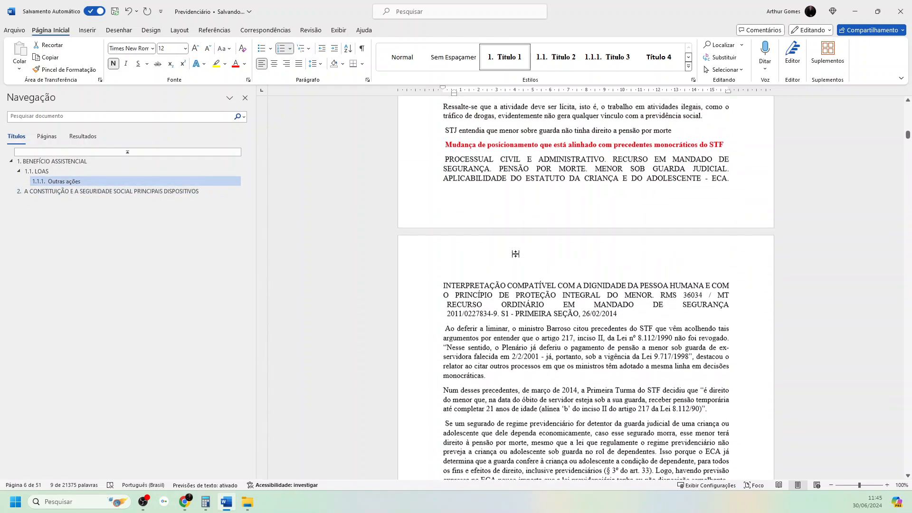
{"action": "scroll", "coordinate": [516, 254], "scroll_direction": "up", "scroll_amount": 12}
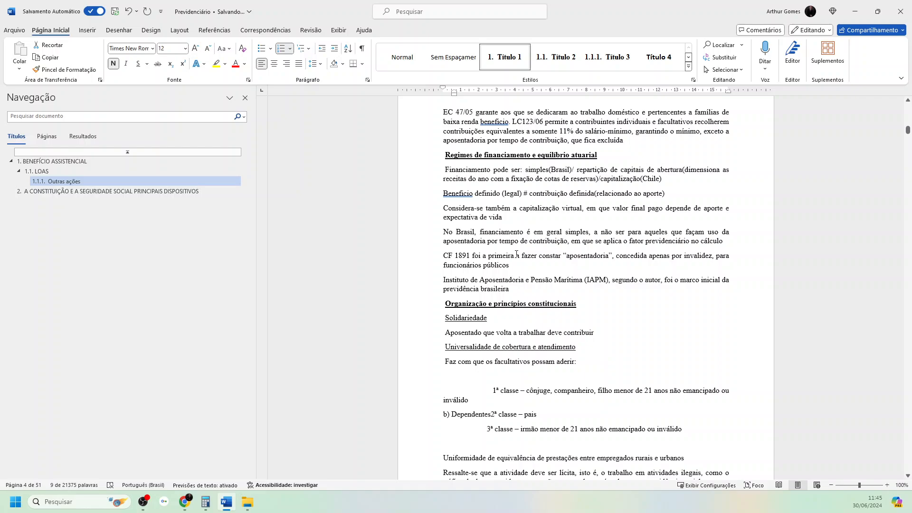
{"action": "scroll", "coordinate": [517, 253], "scroll_direction": "up", "scroll_amount": 16}
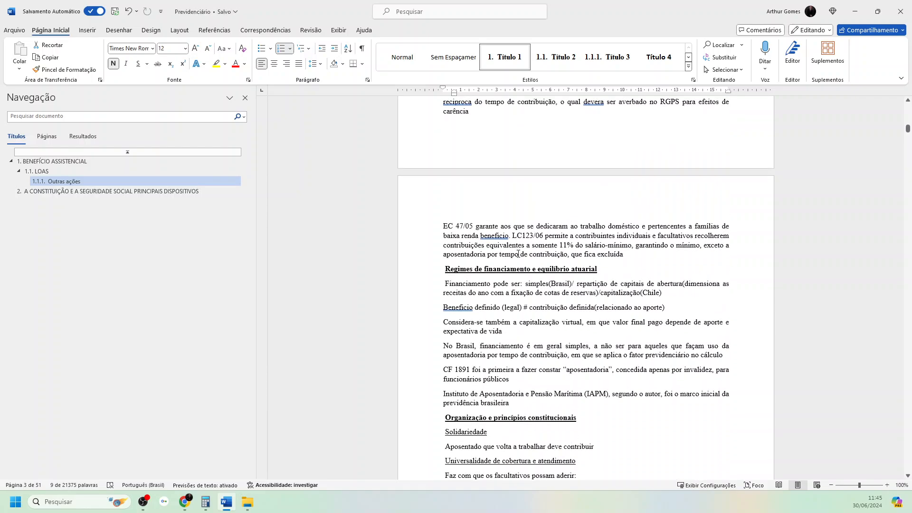
{"action": "scroll", "coordinate": [519, 254], "scroll_direction": "up", "scroll_amount": 1}
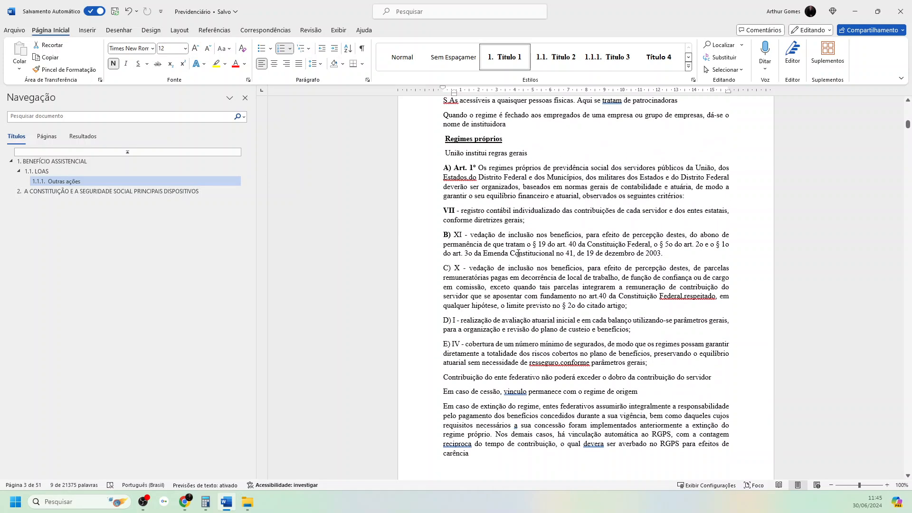